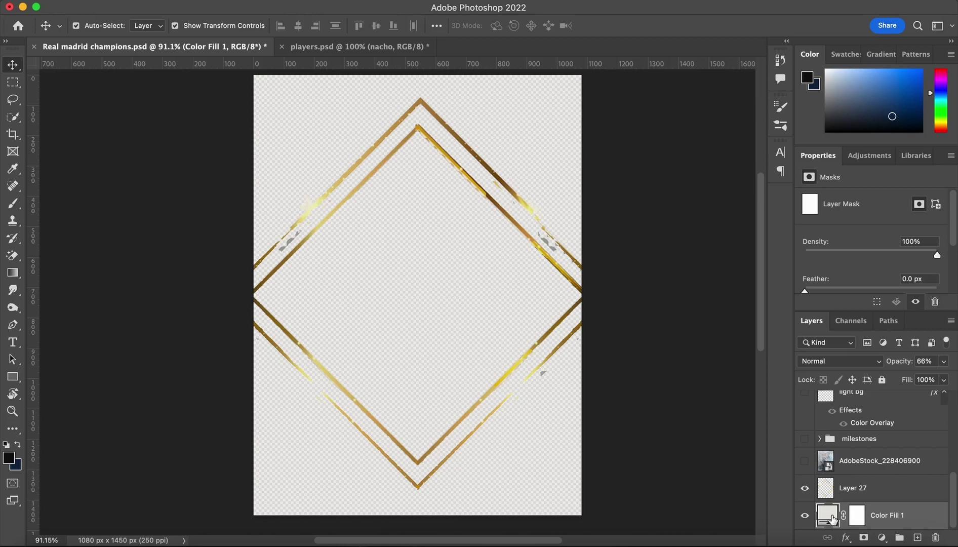
double_click(831, 515)
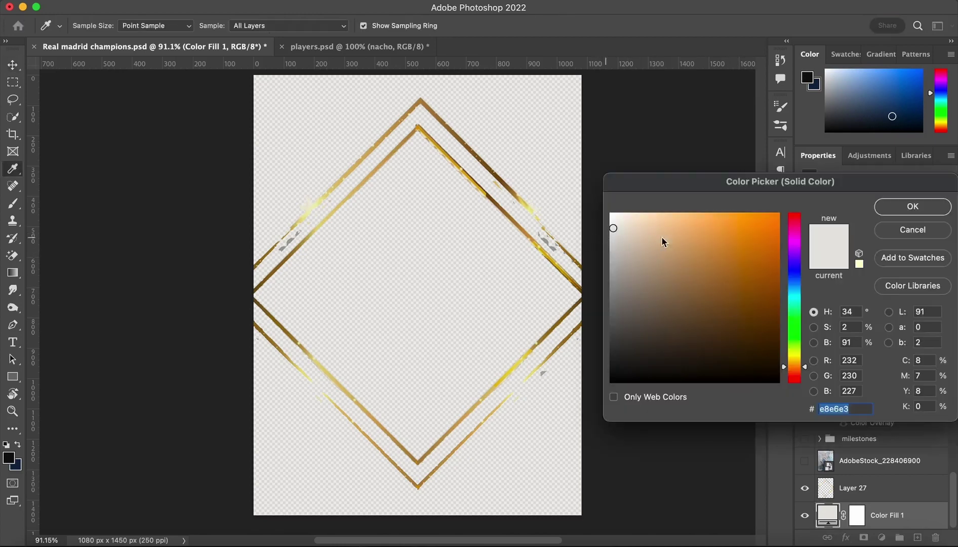
left_click(913, 230)
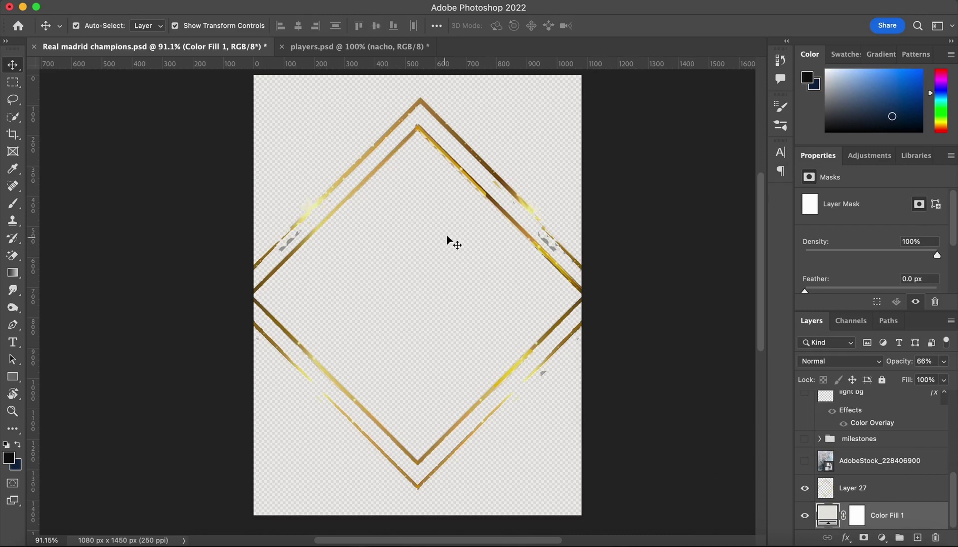
left_click(296, 252)
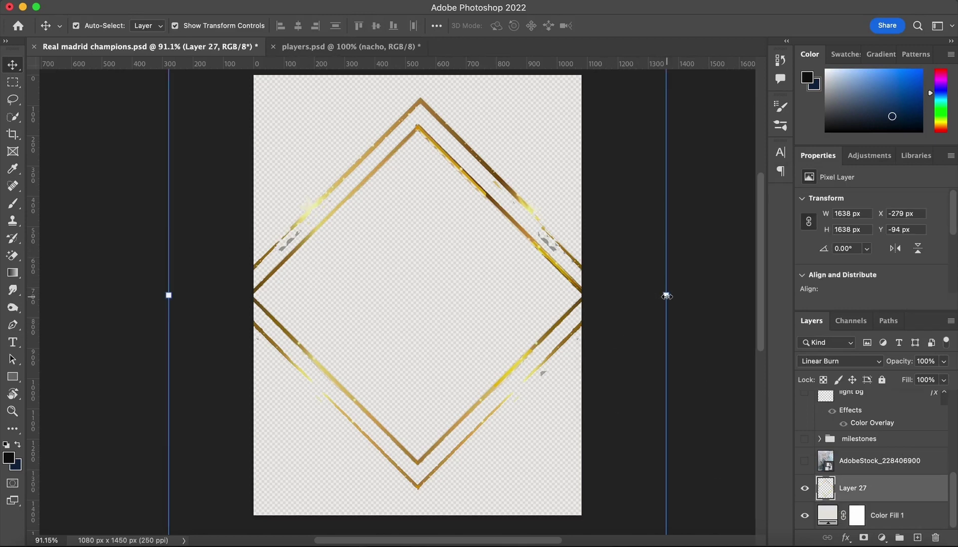
left_click(891, 461)
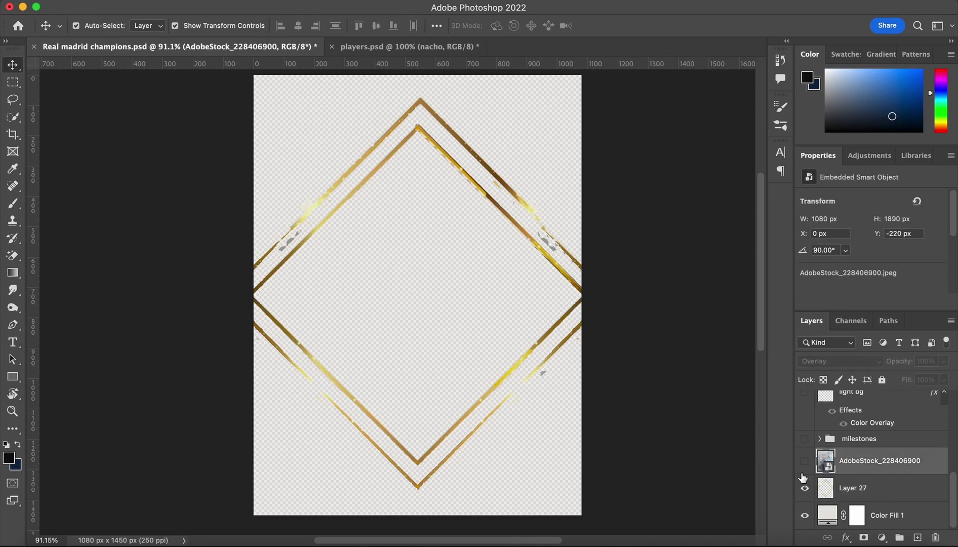
Make the marble AdobeStock_228406900 texture and the players-and-stadium collage visible again
left_click(805, 460)
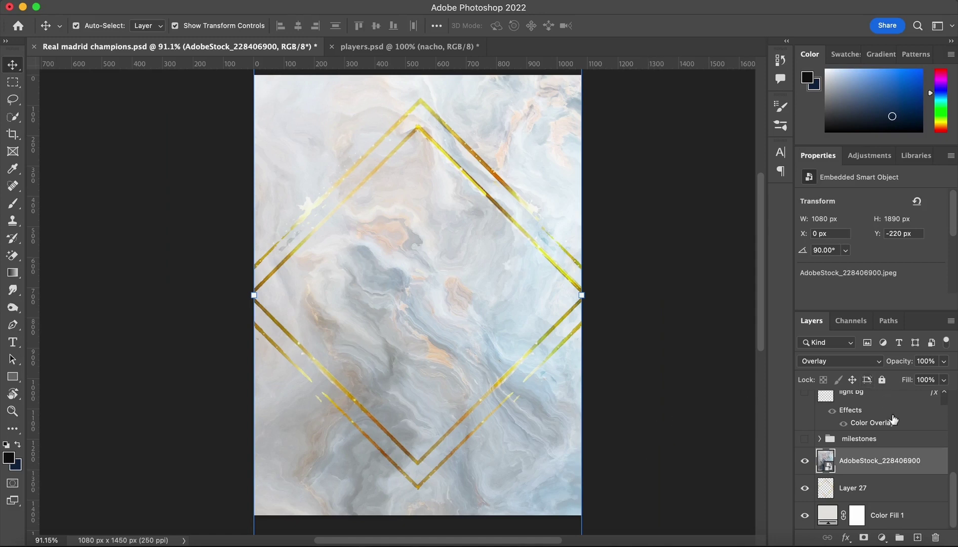
scroll(883, 450, "up", 1)
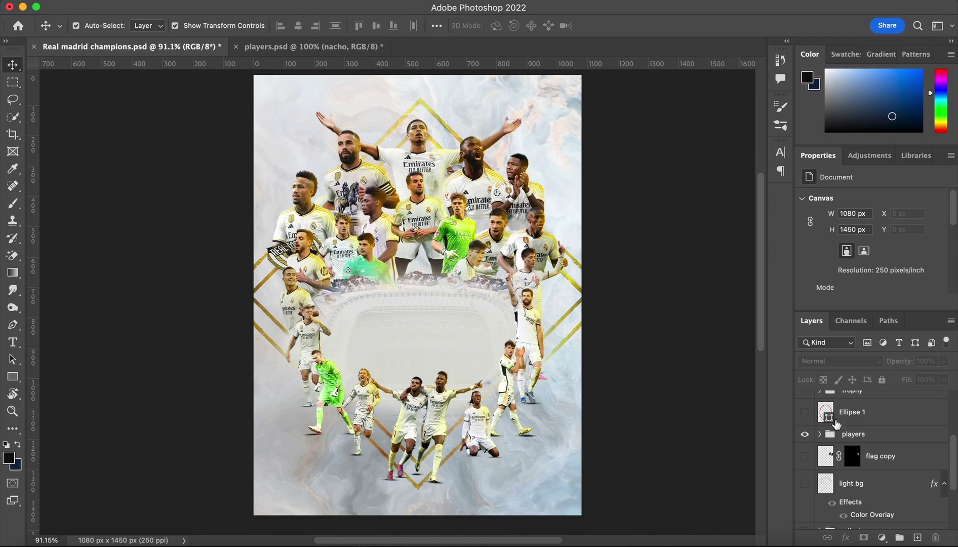
In players.psd, drag the Layer 5 player cutout higher, then return to the champions poster
left_click(312, 46)
left_click(453, 103)
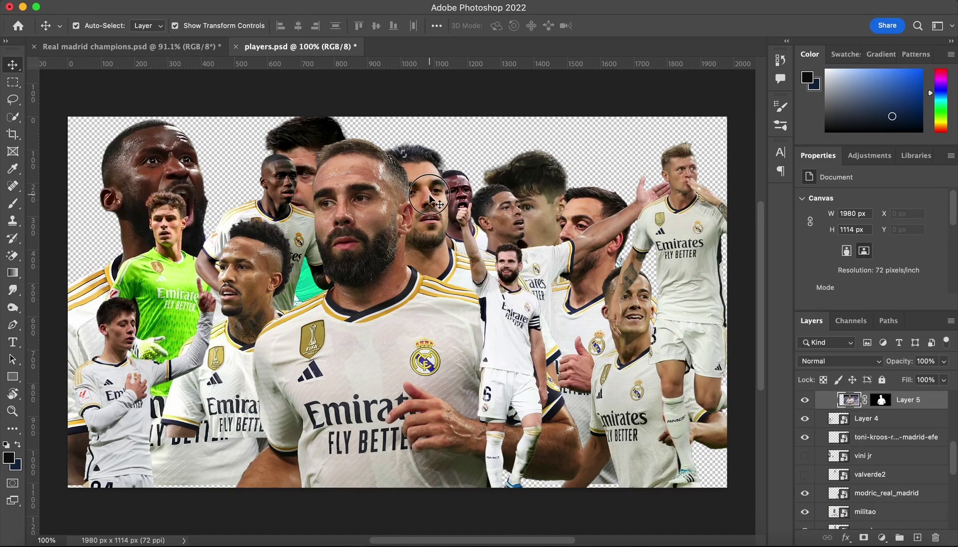
left_click_drag(479, 192, 486, 168)
left_click(161, 48)
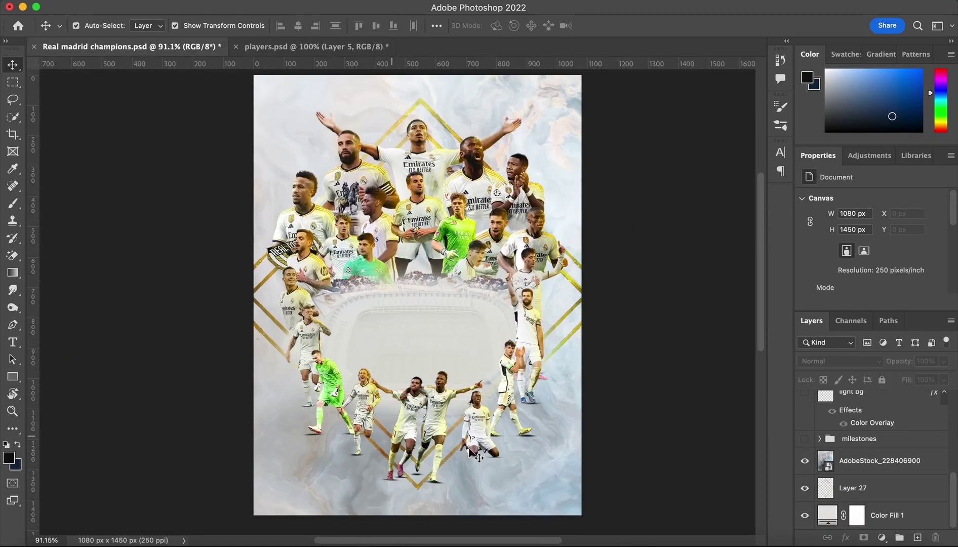
Nudge the Layer 6 foot shadow and Layer 55 into better positions
scroll(481, 468, "up", 1)
scroll(476, 473, "up", 2)
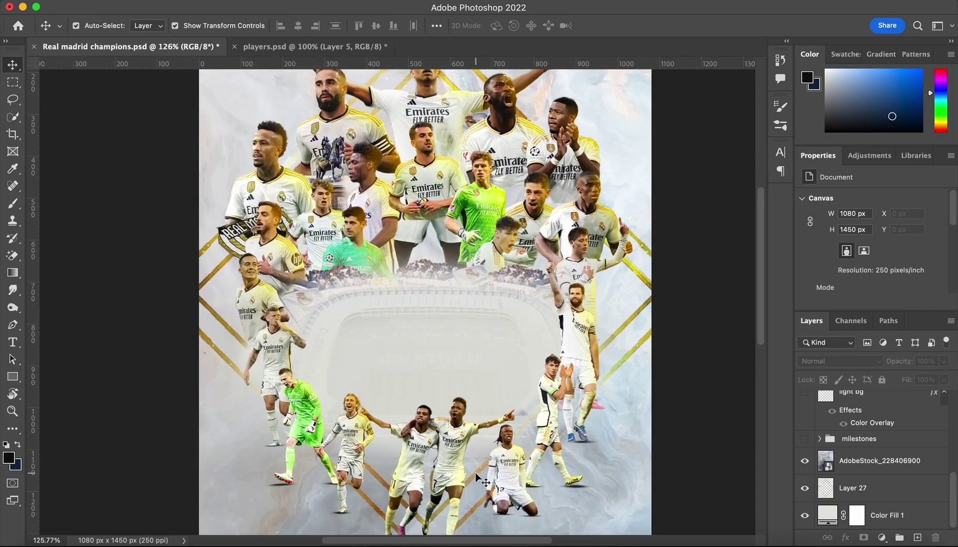
scroll(482, 461, "down", 3)
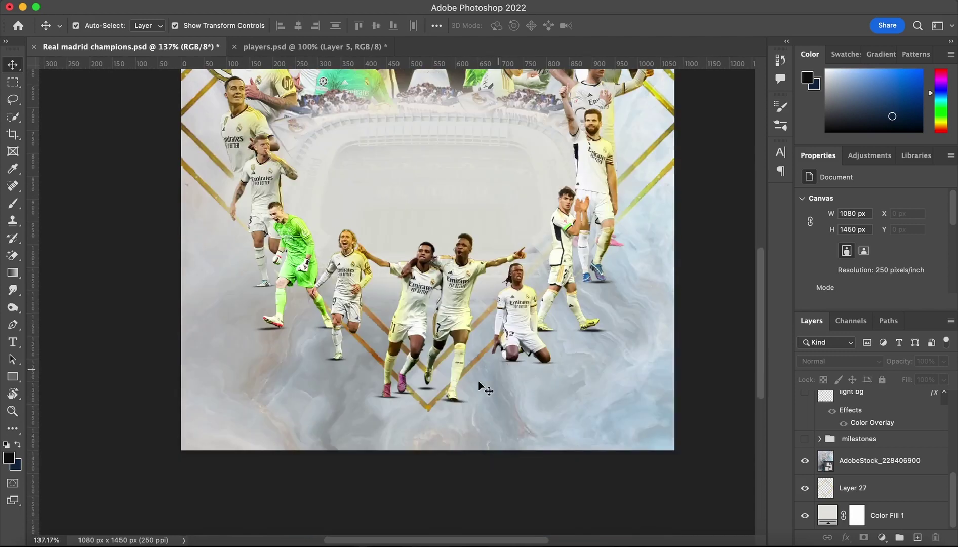
left_click_drag(462, 401, 498, 403)
scroll(516, 357, "up", 1)
scroll(515, 354, "up", 5)
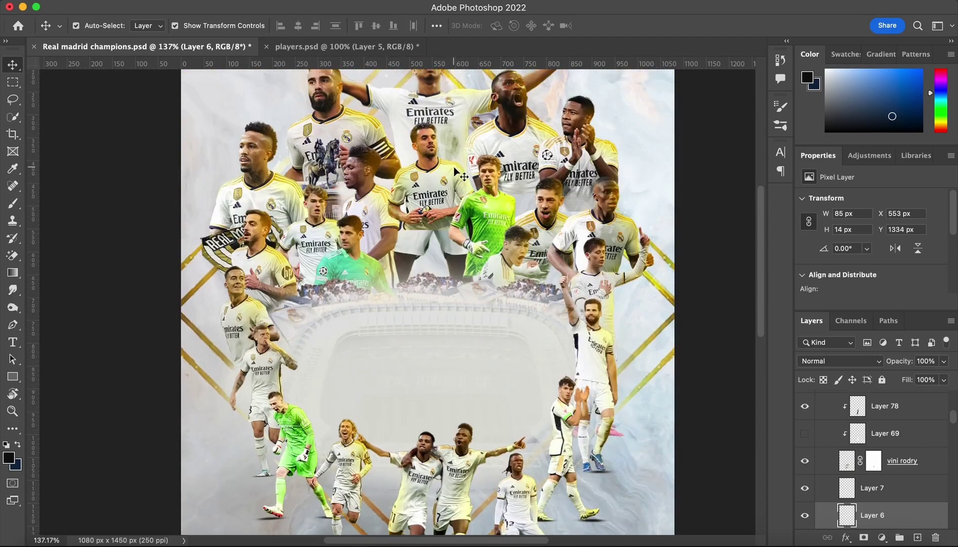
left_click_drag(453, 166, 328, 373)
left_click(701, 290)
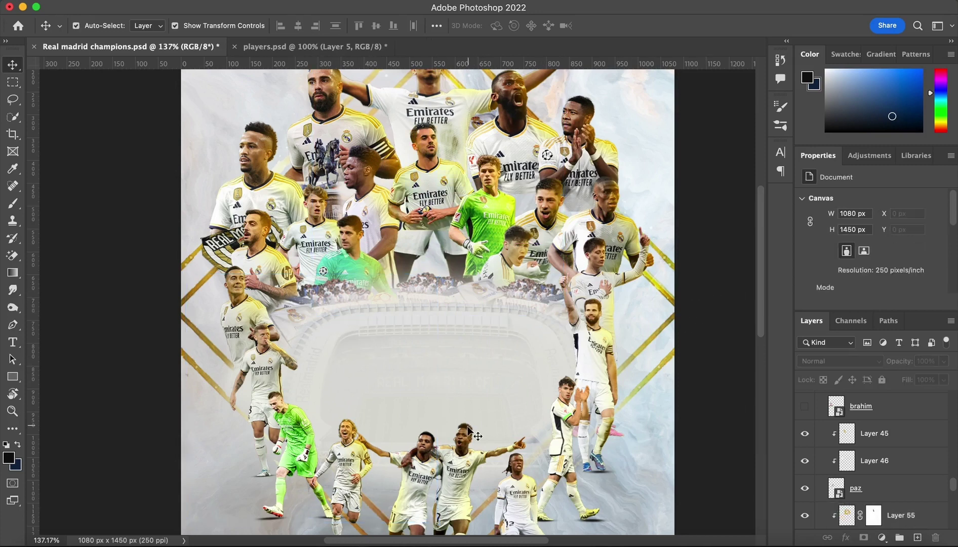
Group Layer 66 through Layer 5 and name the new group 'cama'
scroll(471, 433, "down", 3)
scroll(910, 444, "up", 4)
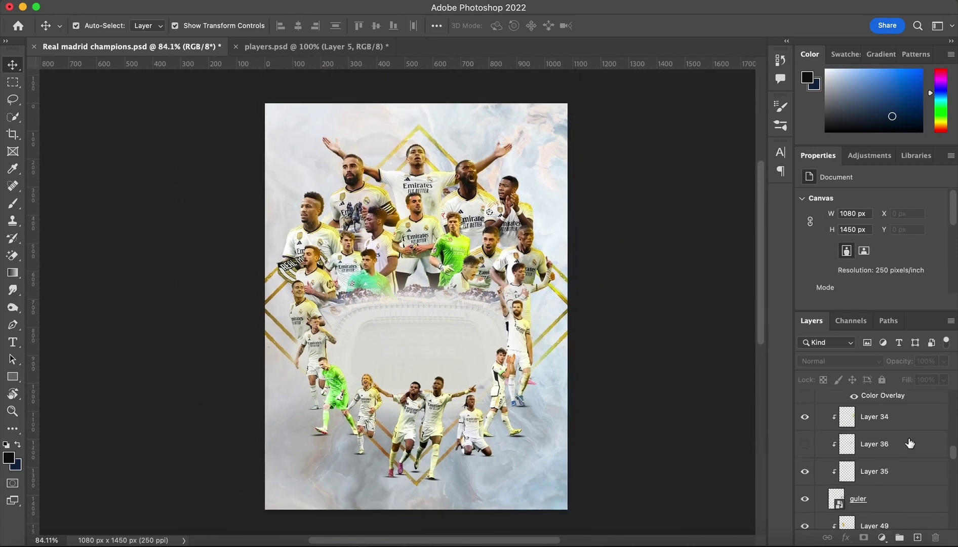
scroll(910, 443, "down", 10)
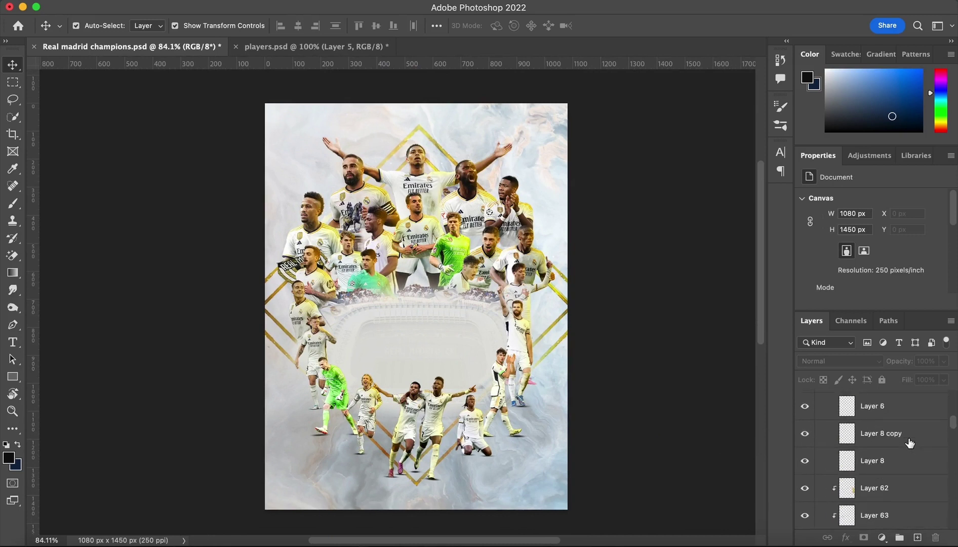
scroll(911, 444, "up", 10)
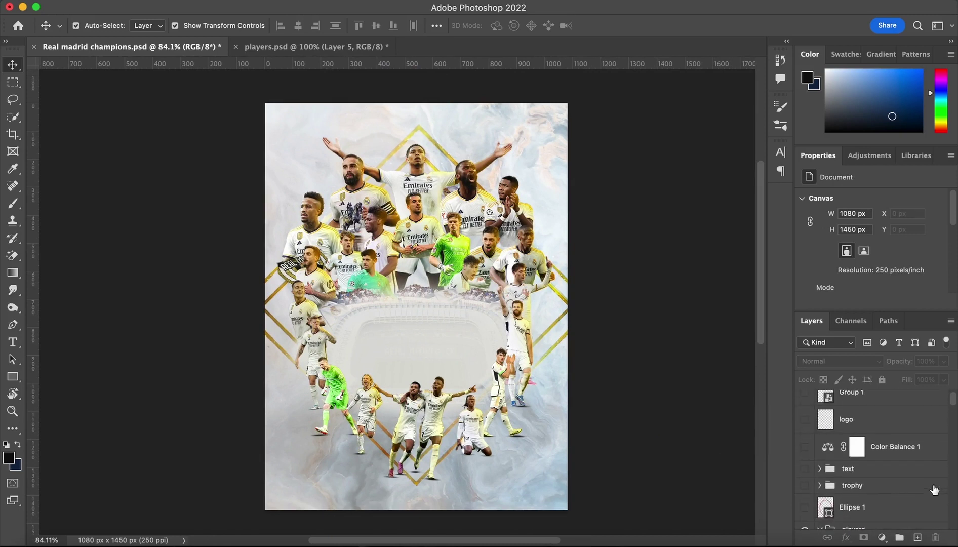
scroll(934, 490, "down", 5)
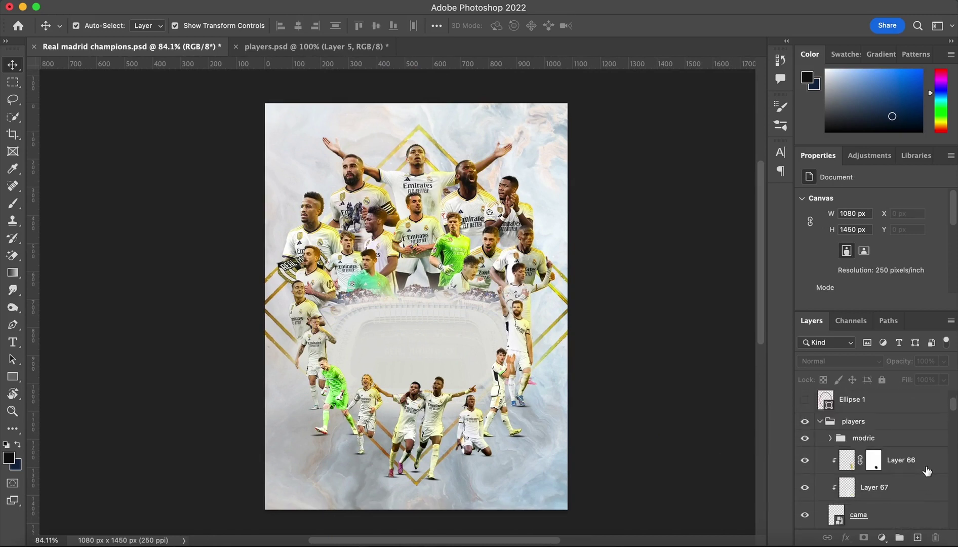
scroll(861, 481, "down", 1)
left_click(882, 432)
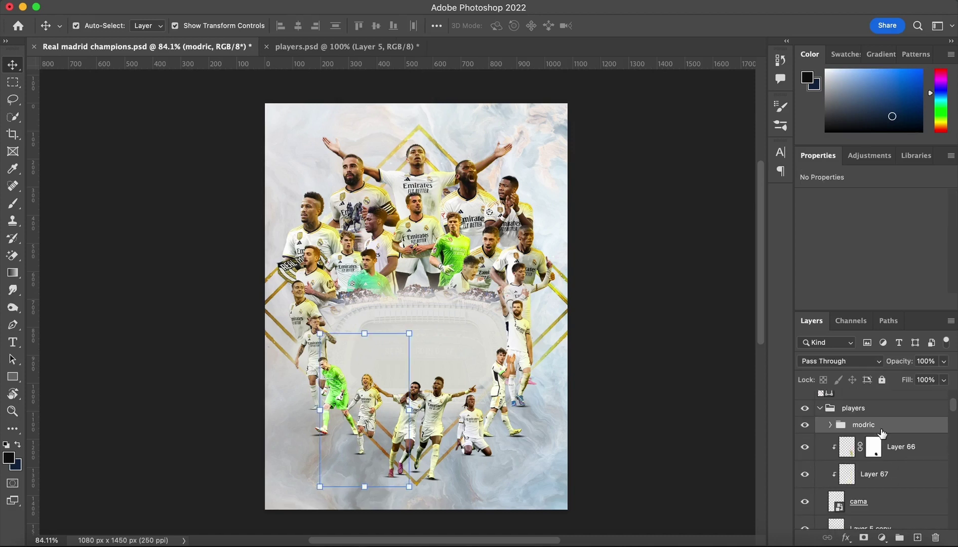
left_click(901, 446)
scroll(900, 447, "down", 1)
left_click(898, 492, "shift")
key("super+g")
double_click(865, 398)
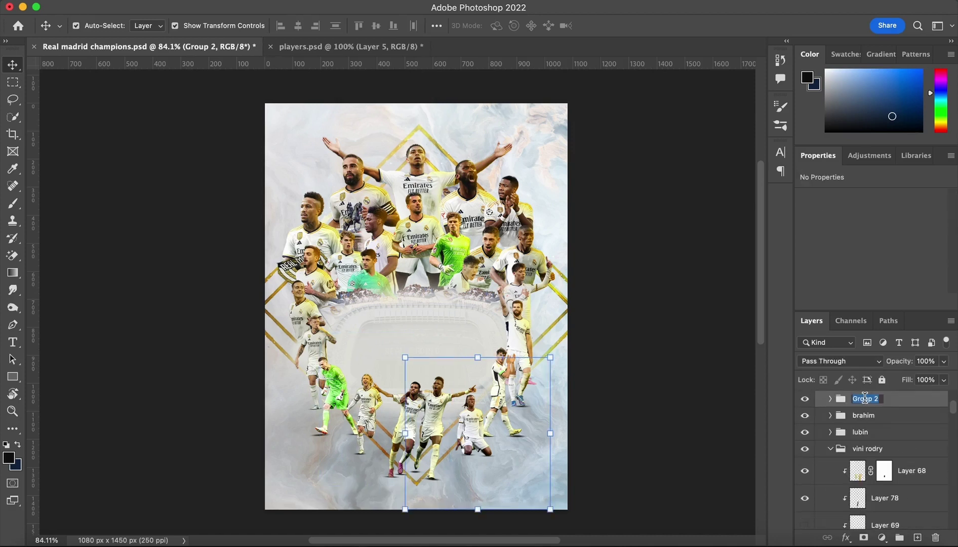
type("ca")
key("Return")
Hide Layer 70 in the players group
scroll(865, 456, "down", 1)
left_click(804, 432)
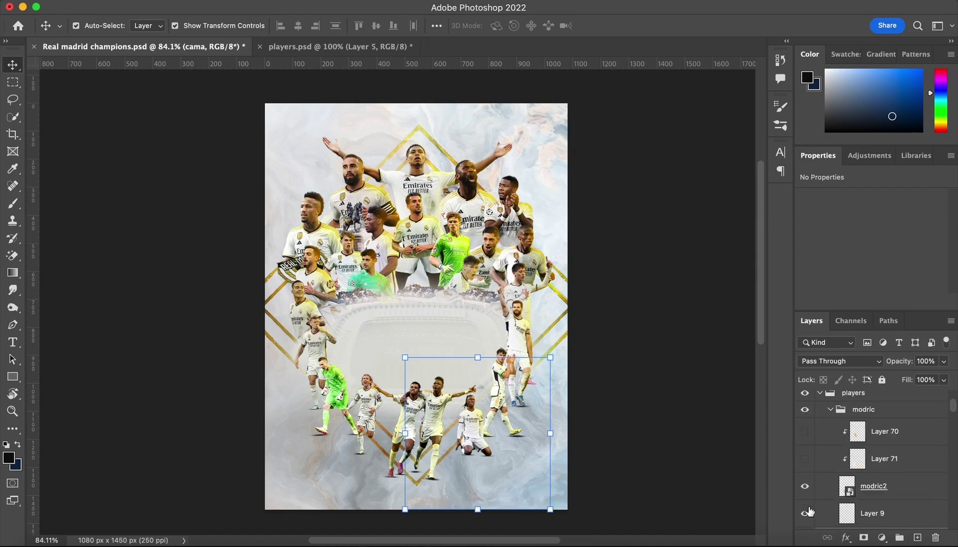
scroll(833, 495, "down", 1)
scroll(409, 457, "up", 6)
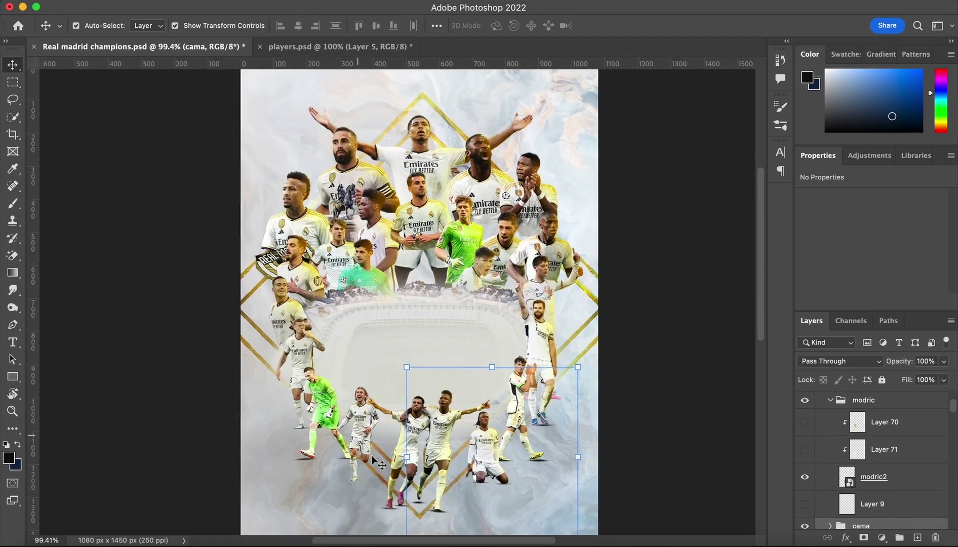
scroll(208, 431, "down", 1)
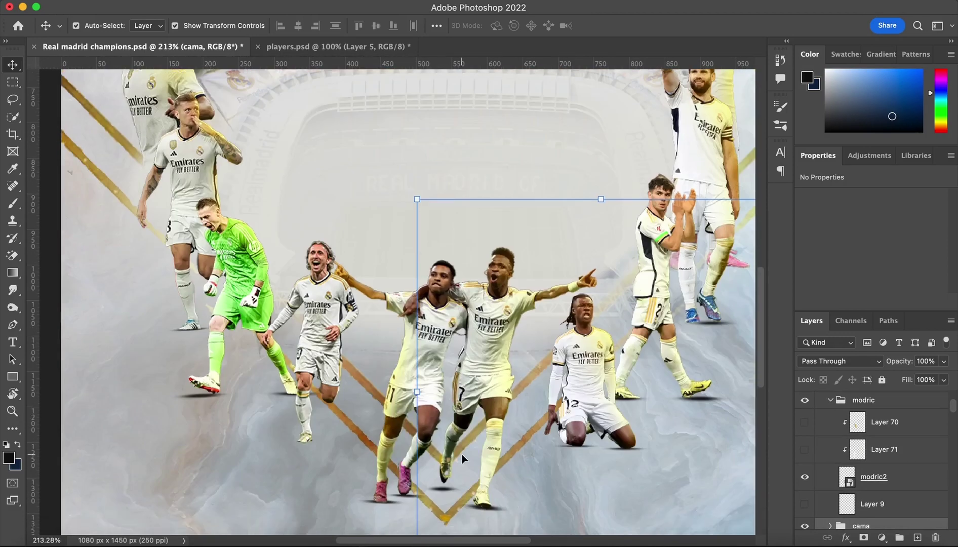
On a new layer above Layer 9, paint a soft 60 px black dot
left_click(874, 476)
left_click(872, 504)
left_click(917, 537)
key("b")
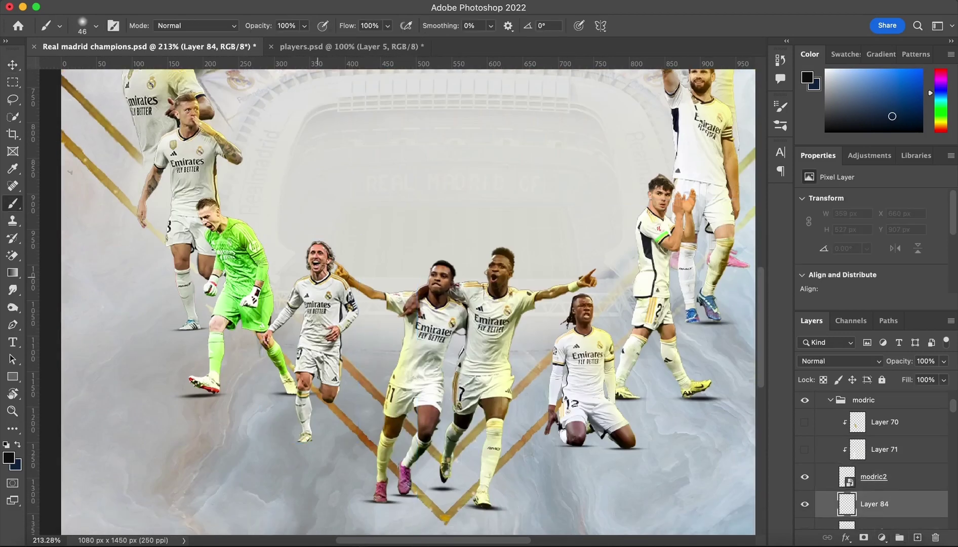
right_click(182, 191)
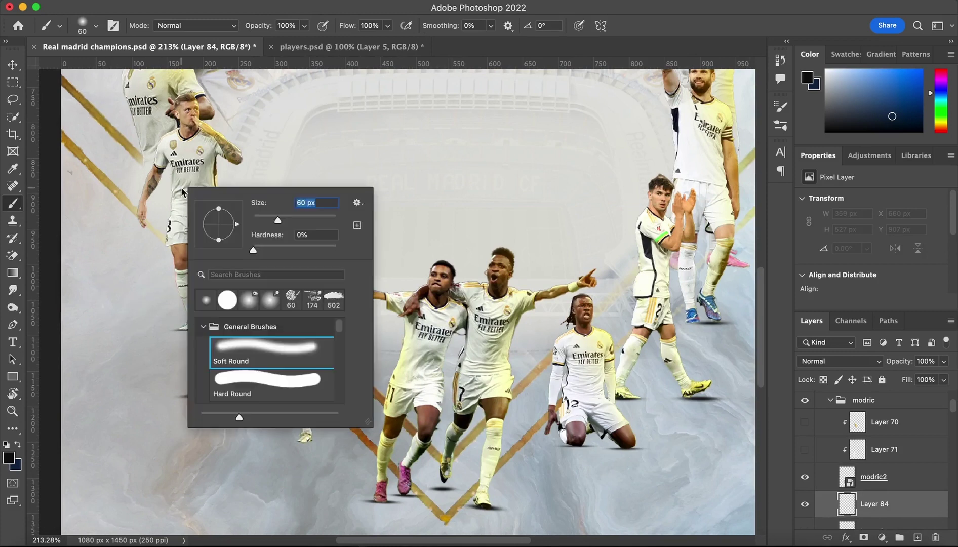
double_click(251, 345)
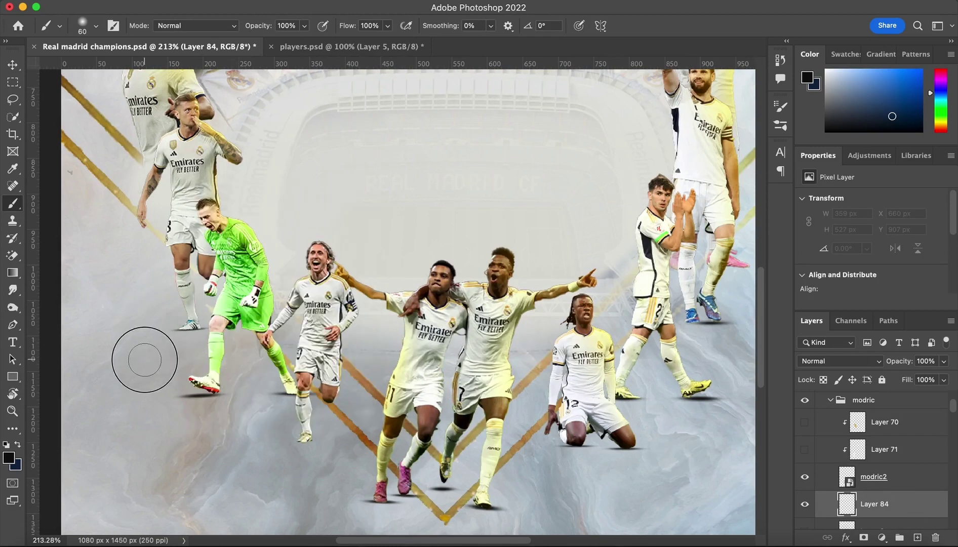
left_click(144, 359)
Squash the dot into a flat, slightly tilted shadow beneath the player's foot
key("ctrl+t")
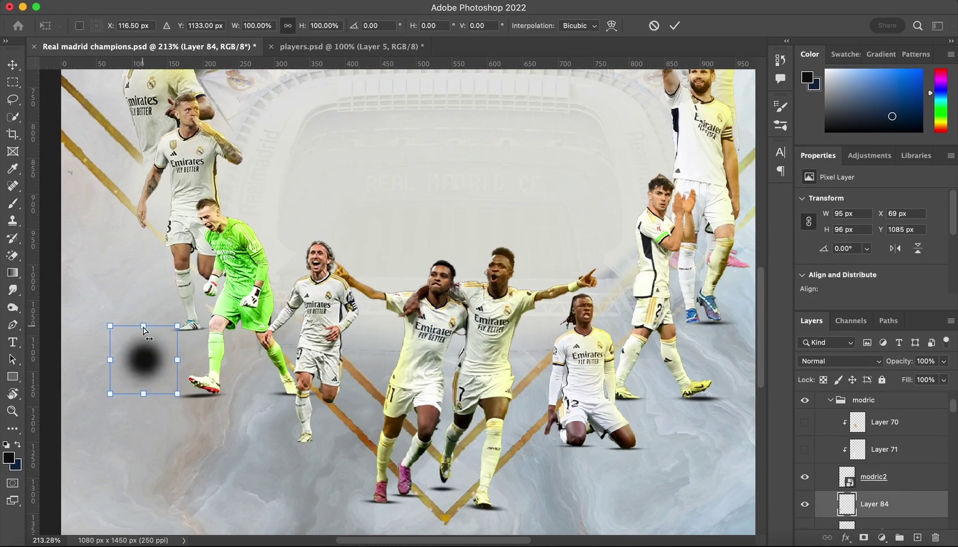
mouse_move(144, 329)
left_mouse_down()
mouse_move(161, 380)
mouse_move(170, 392)
mouse_move(188, 387)
mouse_move(188, 398)
mouse_move(167, 391)
mouse_move(338, 445)
mouse_move(311, 441)
left_mouse_up()
key("Return")
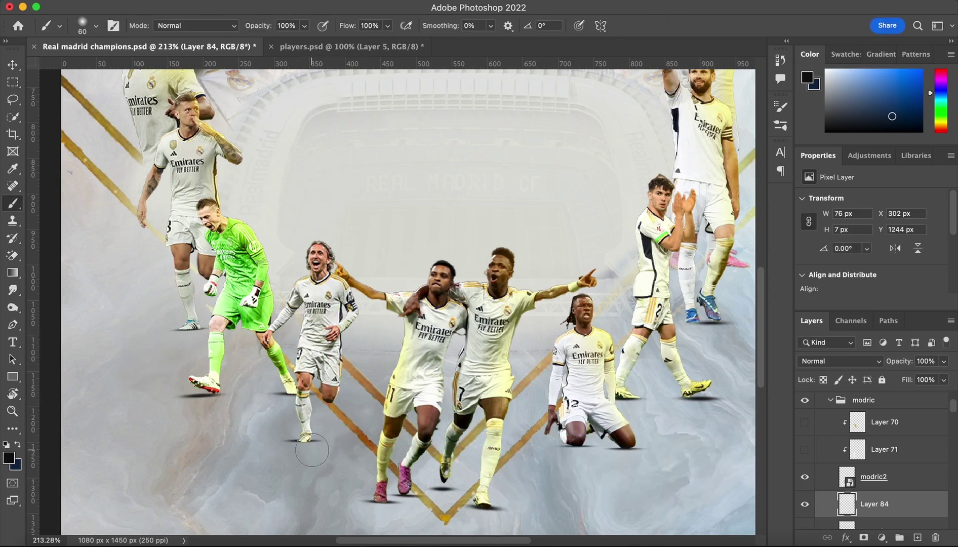
key("v")
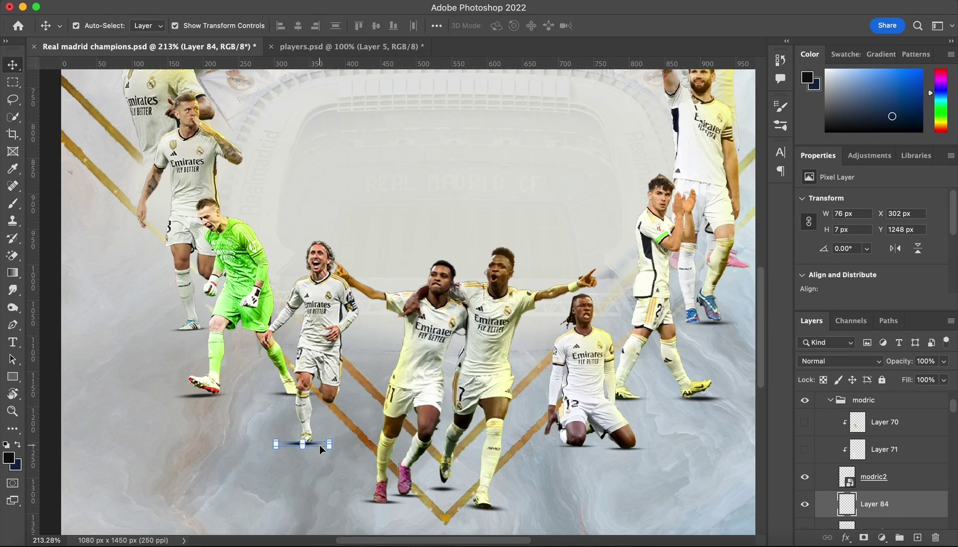
left_click(51, 381)
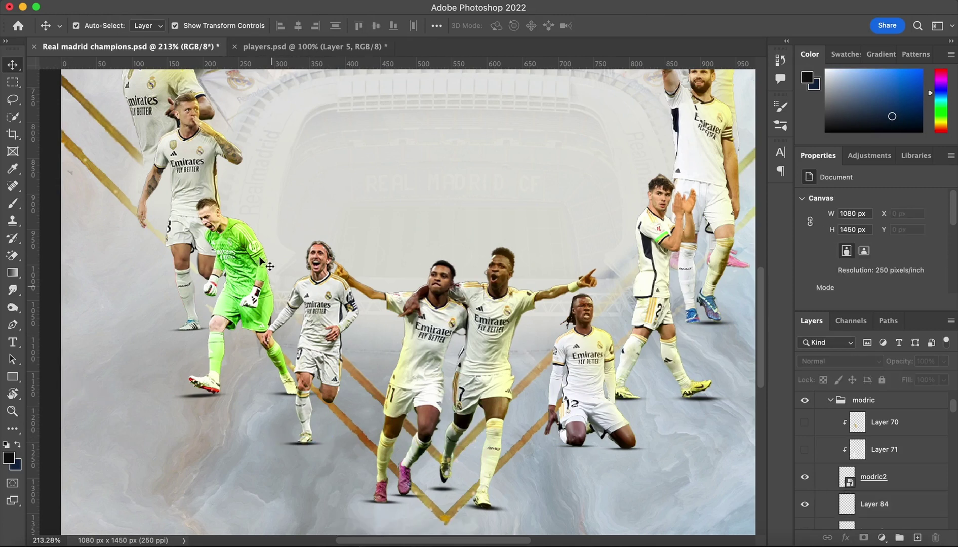
Add two new empty layers clipped to Modric's modric2 cutout
scroll(265, 247, "down", 4)
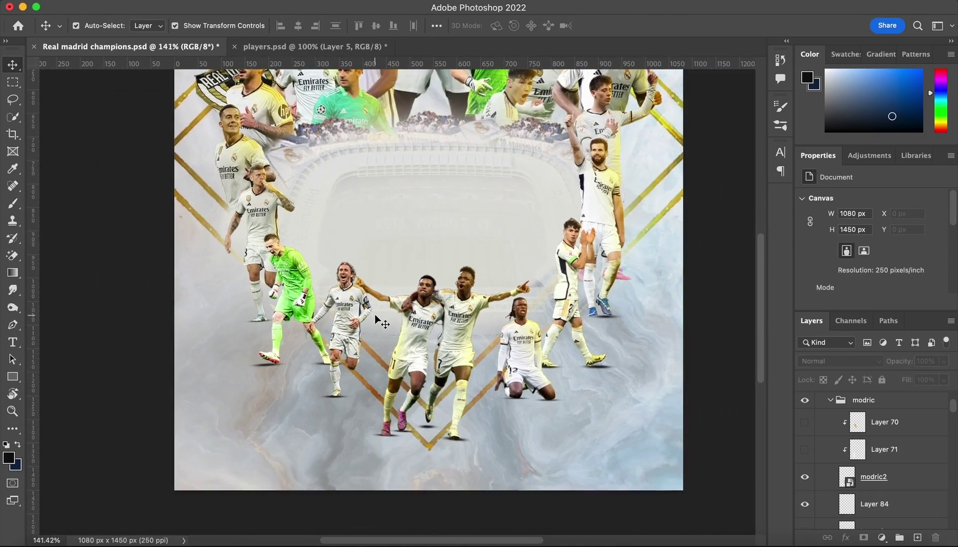
scroll(376, 313, "down", 2)
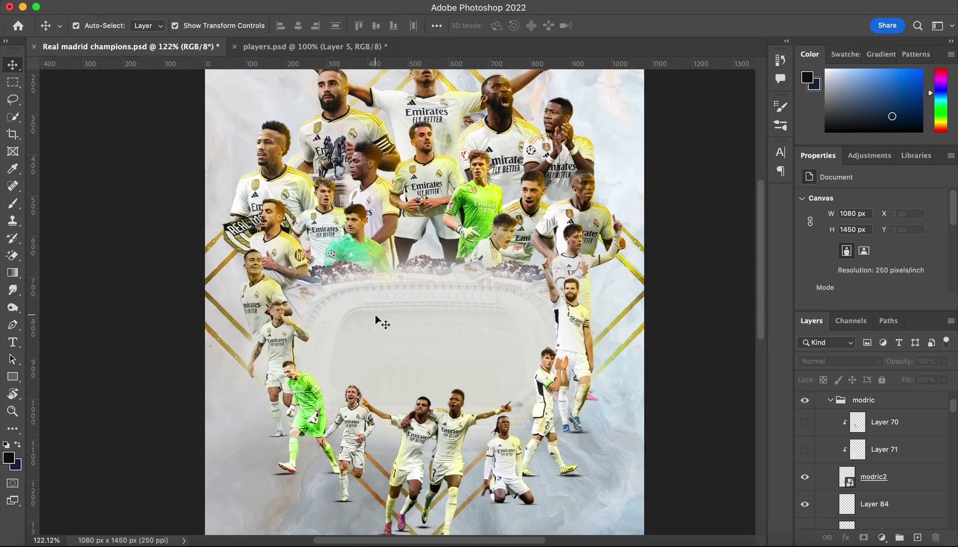
scroll(326, 399, "up", 4)
scroll(325, 398, "up", 2)
scroll(325, 398, "down", 3)
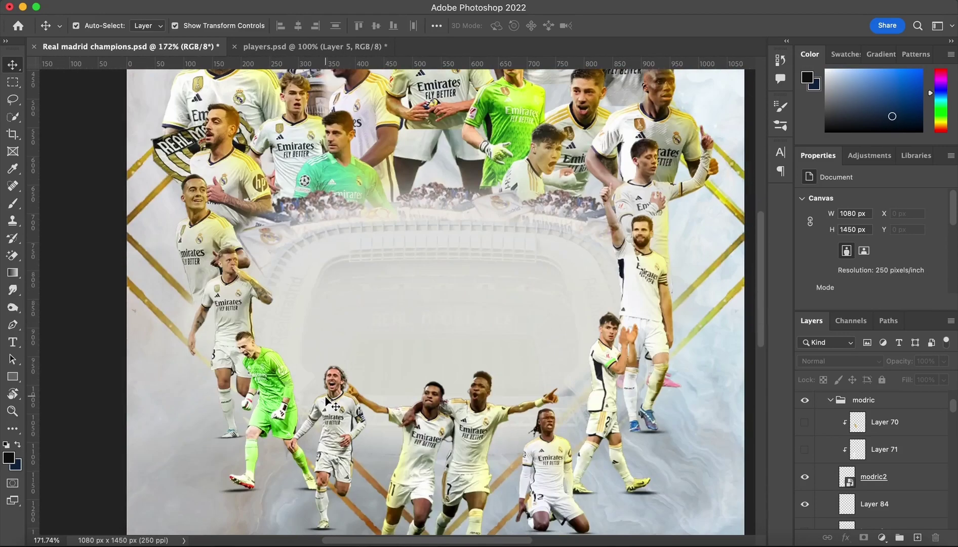
left_click(360, 307)
left_click(918, 538)
left_click(917, 537)
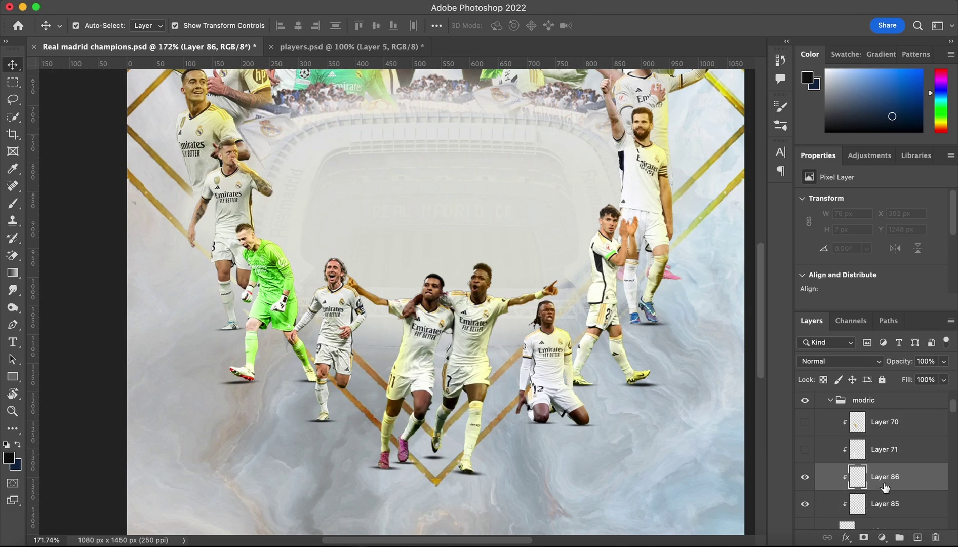
Sample the poster's gold as the brush colour
scroll(370, 370, "up", 3)
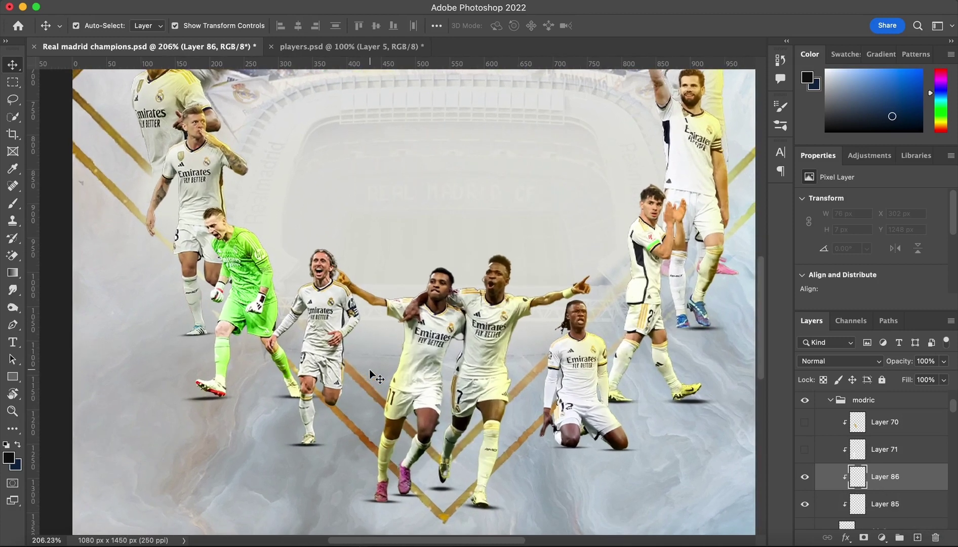
key("b")
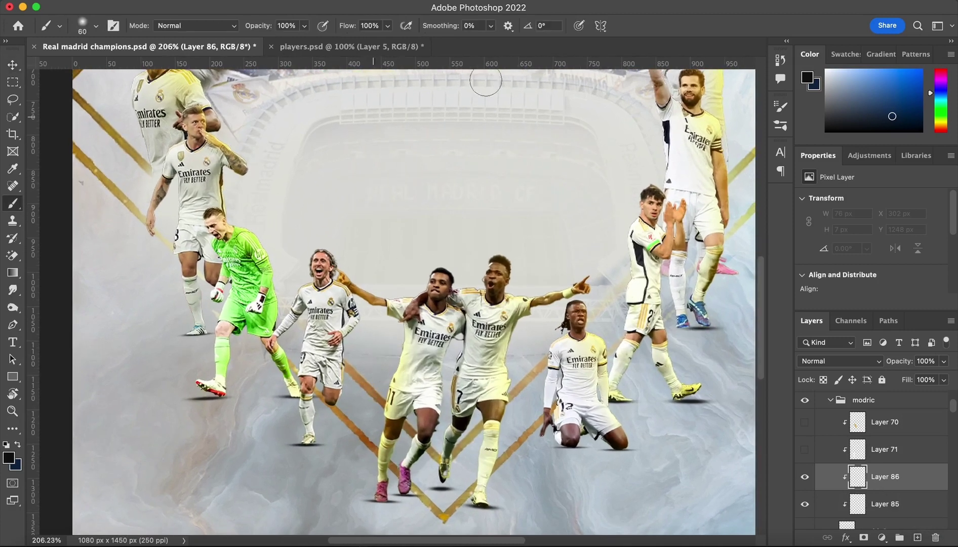
left_click(219, 141, "alt")
left_click(216, 141, "alt")
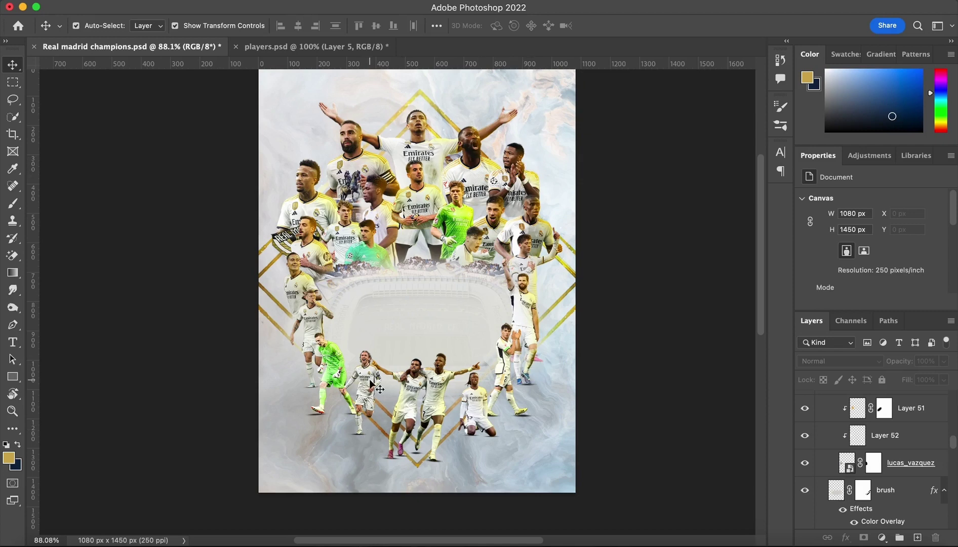
scroll(373, 385, "up", 5)
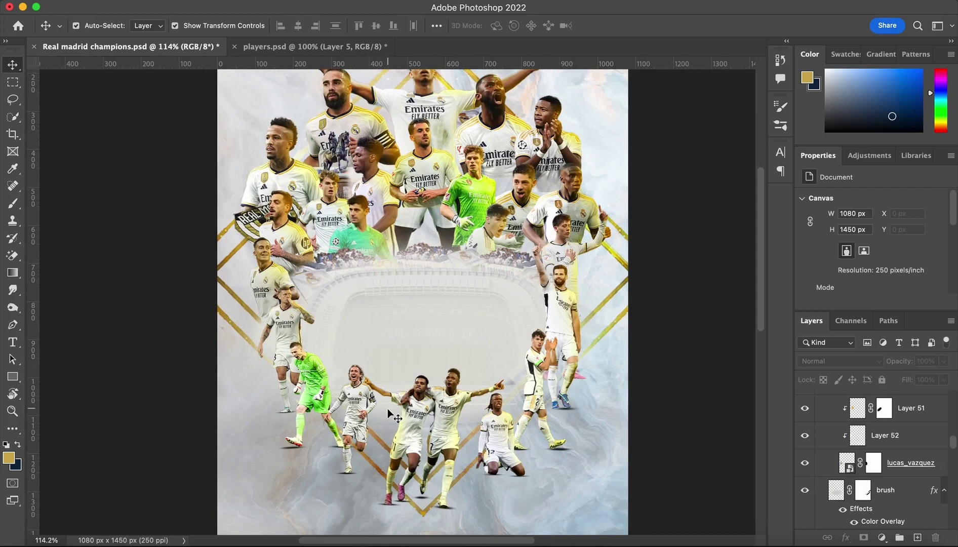
scroll(387, 407, "up", 4)
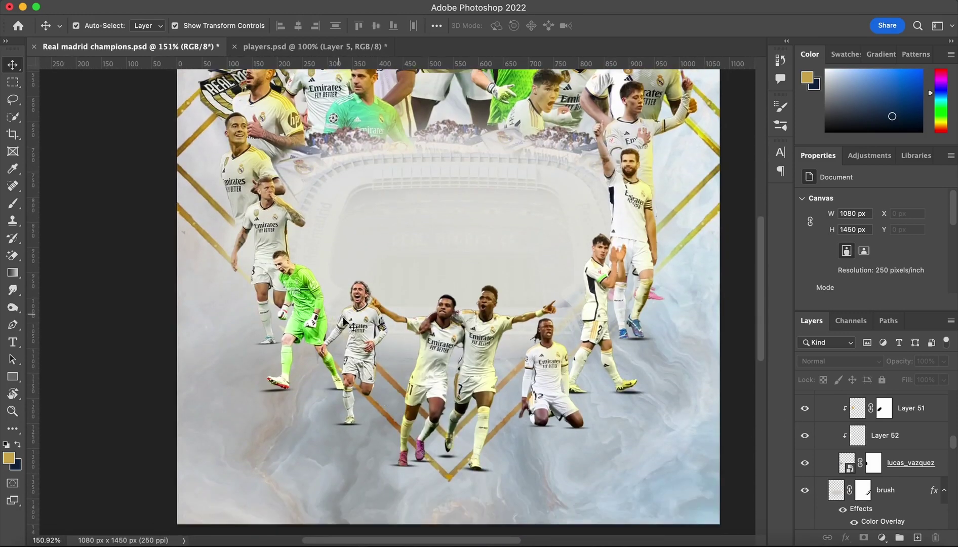
left_click(353, 326)
On Layer 86, paint a 90 px gold stroke over Modric, blended Hard Light at 90% opacity
left_click(902, 410)
key("b")
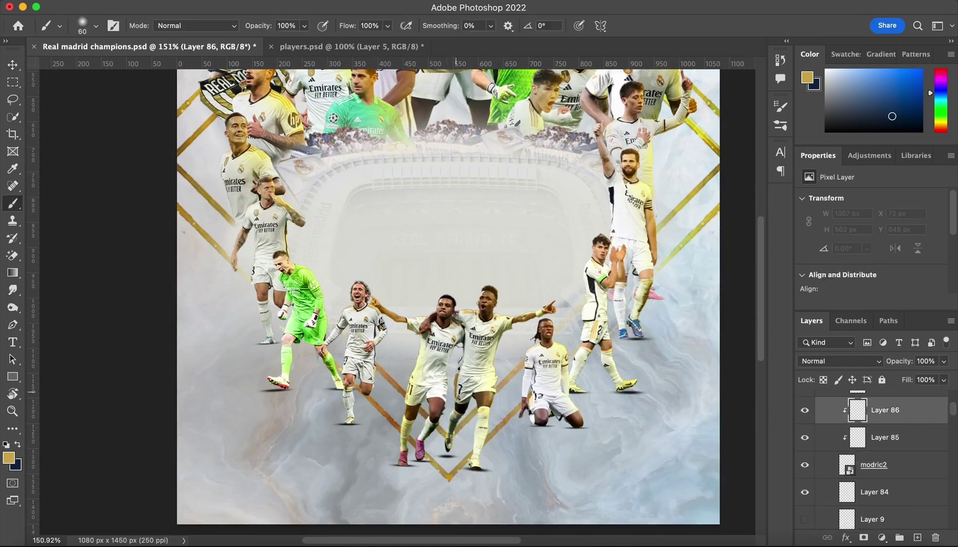
key("bracketright")
key("bracketright")
key("bracketright")
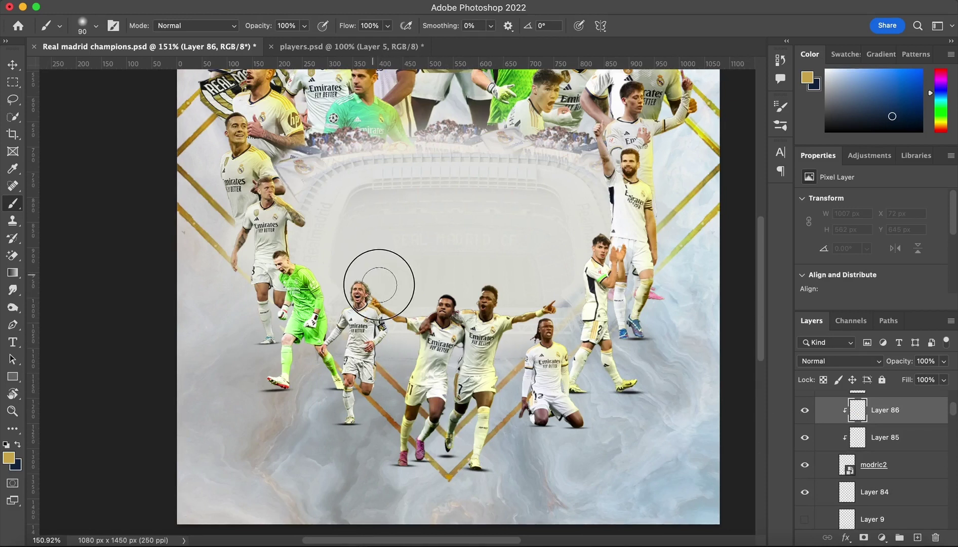
left_click_drag(395, 324, 394, 408)
left_click(840, 360)
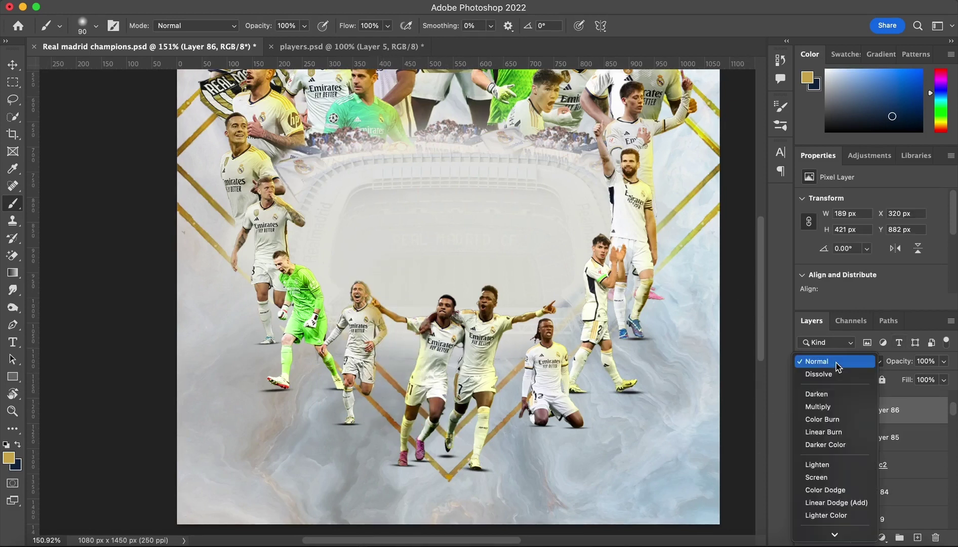
scroll(844, 383, "down", 2)
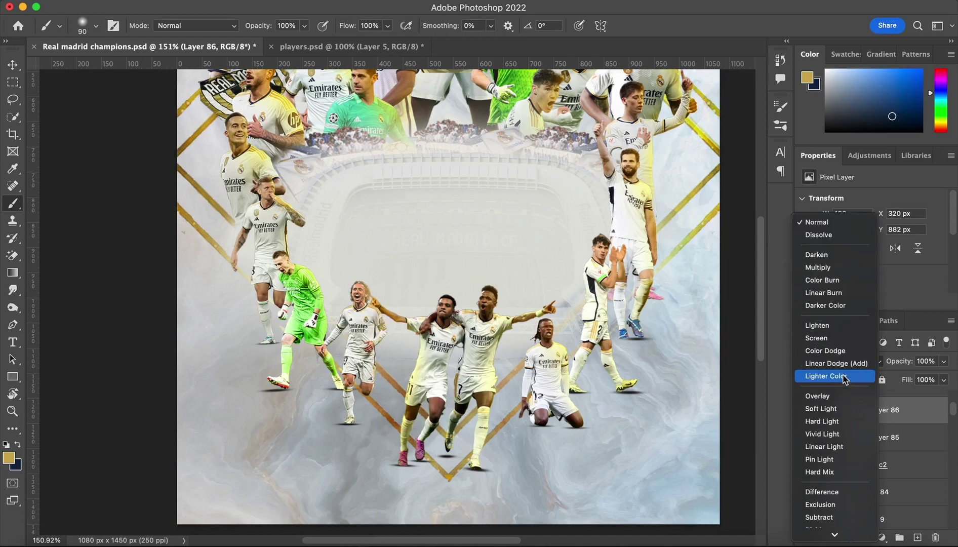
left_click(852, 425)
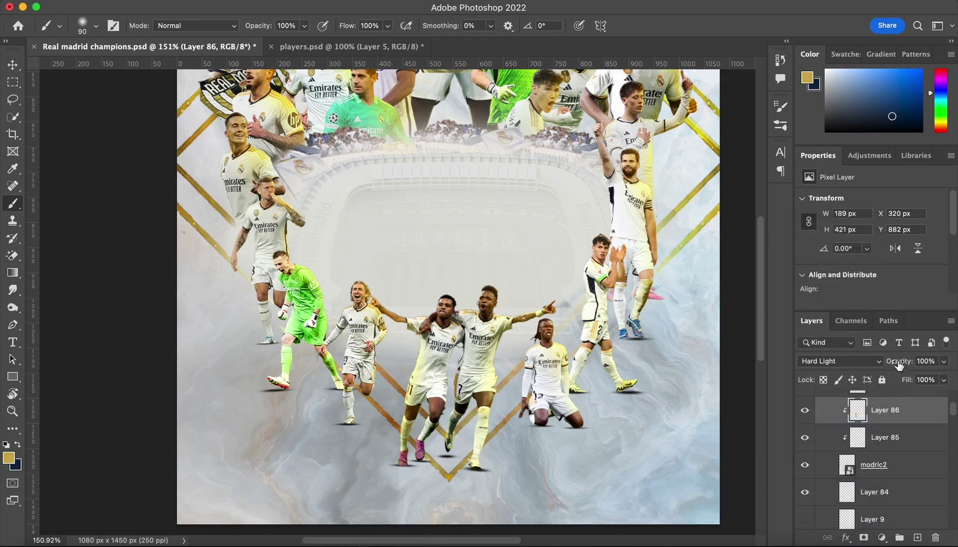
mouse_move(899, 364)
left_mouse_down()
mouse_move(885, 367)
mouse_move(892, 369)
left_mouse_up()
On Layer 85, paint near-white from Modric's shoulder down over the goalkeeper's legs
left_click(915, 438)
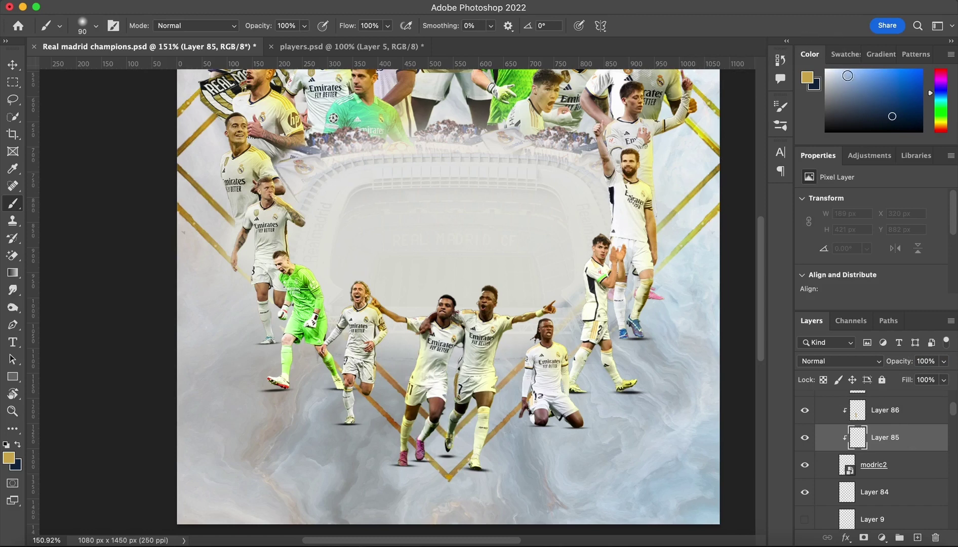
key("x")
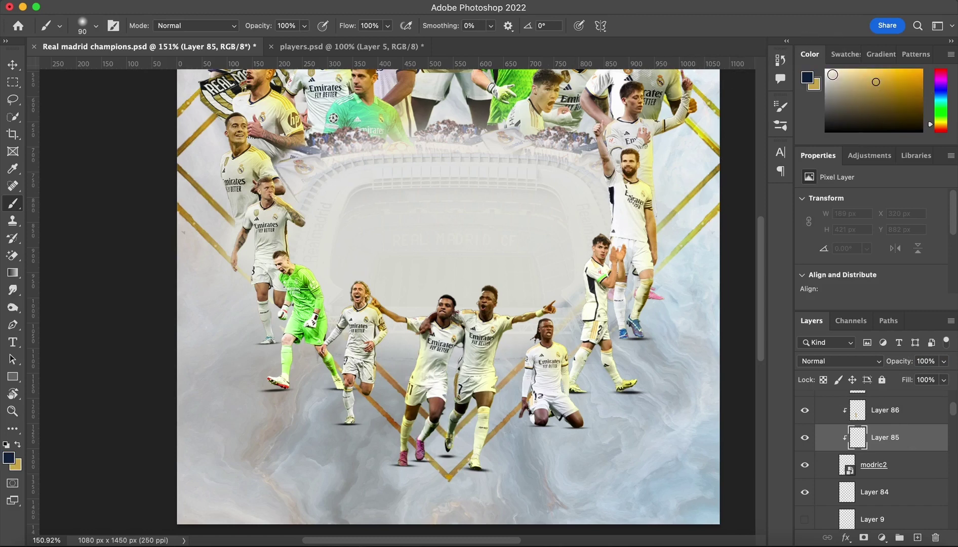
left_click(833, 75)
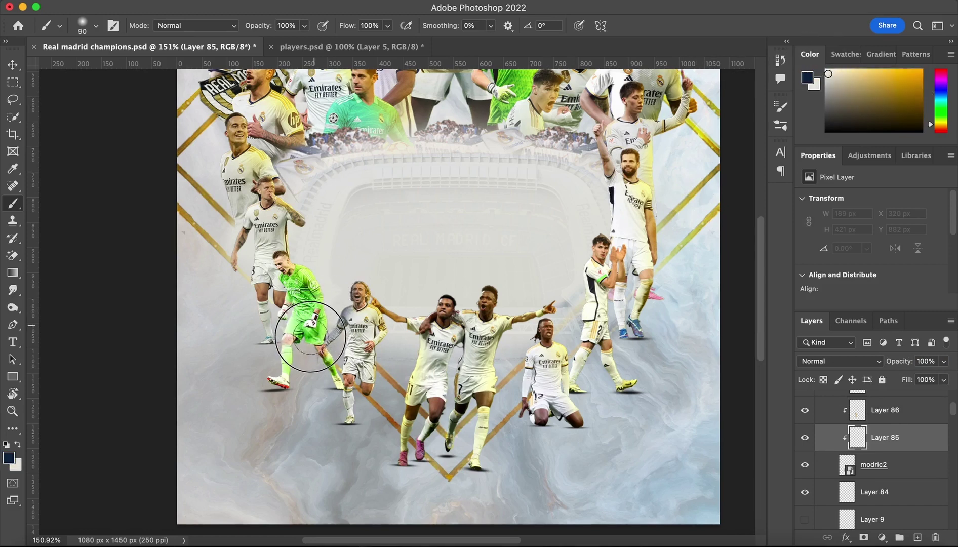
key("super+z")
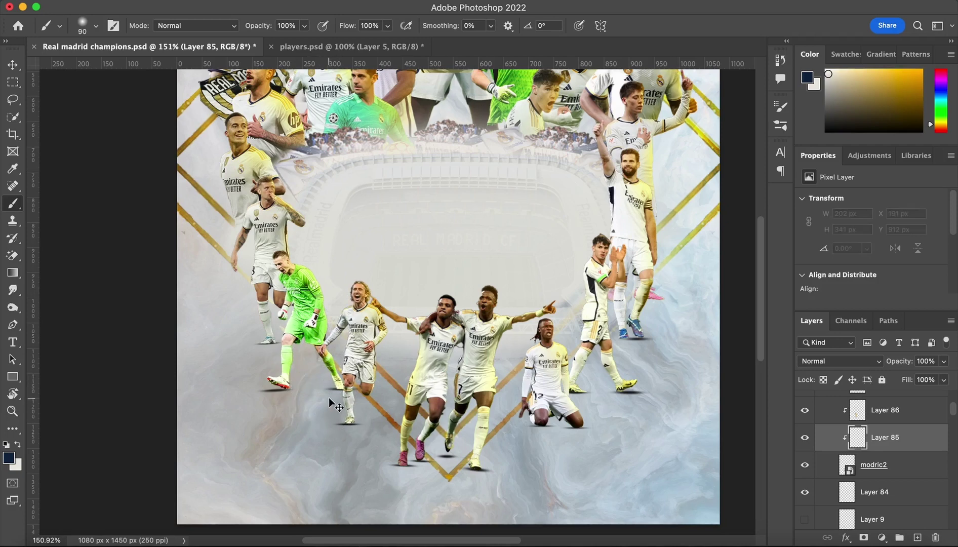
key("x")
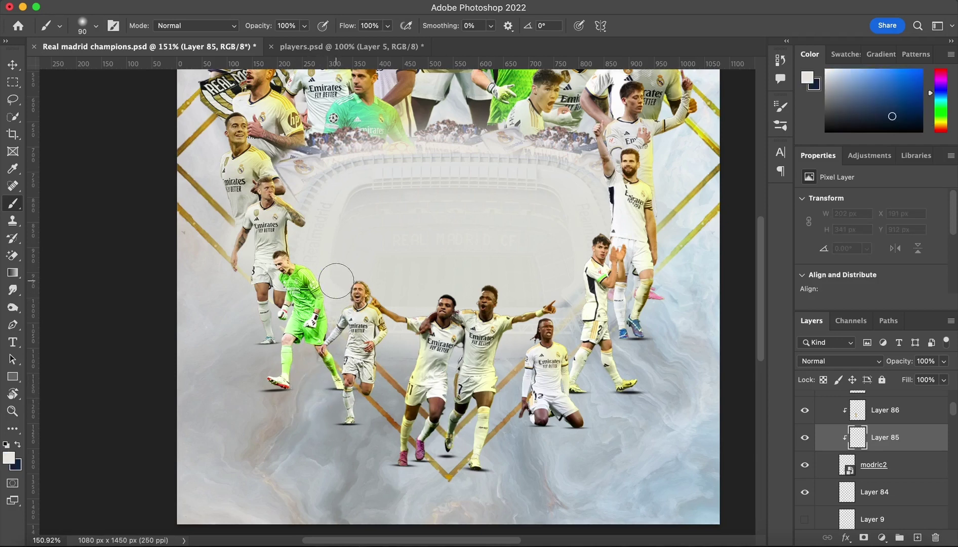
mouse_move(336, 280)
left_mouse_down()
mouse_move(322, 366)
mouse_move(324, 386)
mouse_move(343, 403)
left_mouse_up()
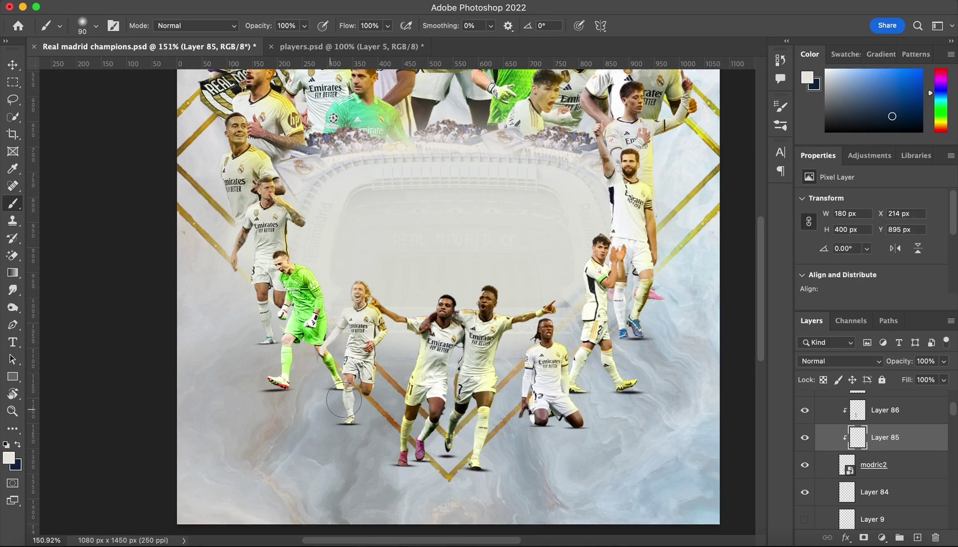
Set Layer 85 to Overlay blend mode at 65% opacity
left_click(836, 368)
scroll(841, 380, "down", 5)
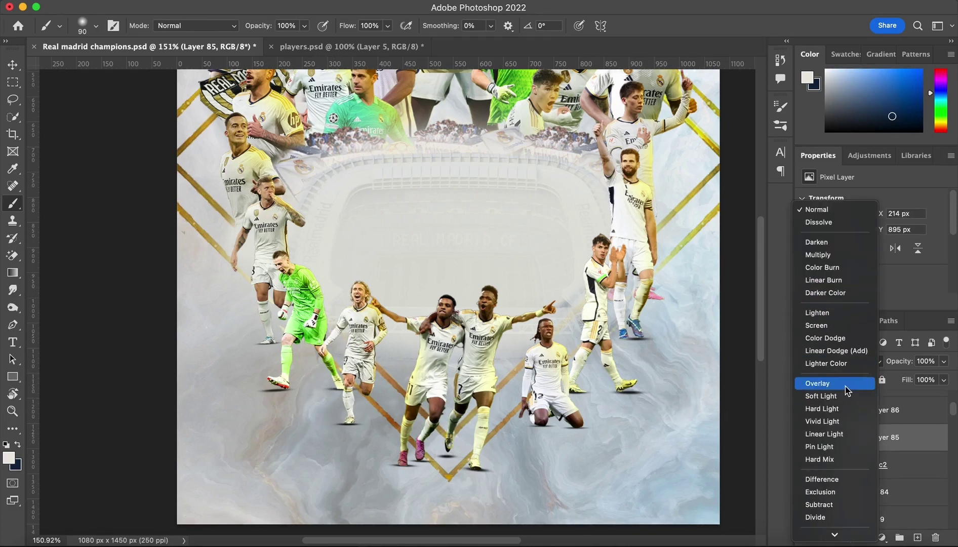
left_click(845, 386)
left_click_drag(900, 363, 875, 370)
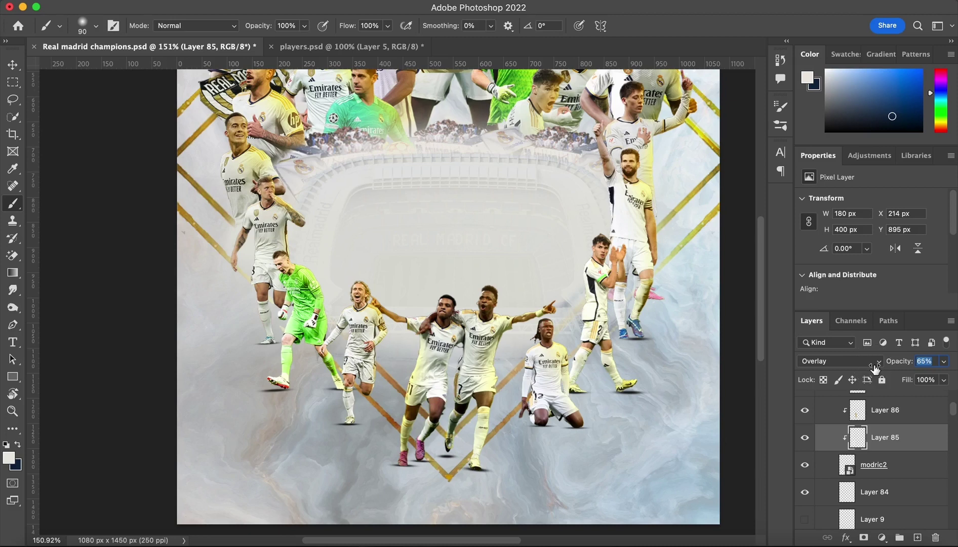
scroll(470, 186, "down", 5)
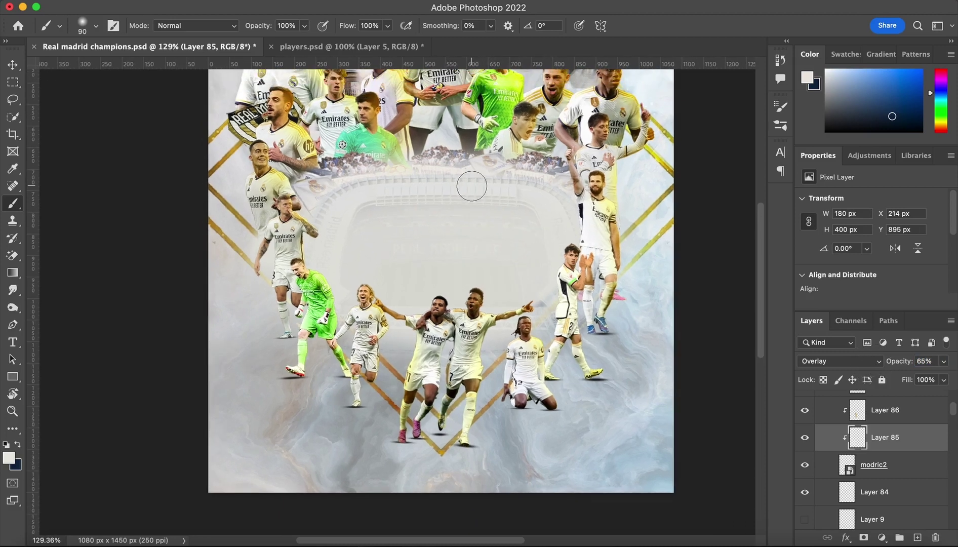
Show the trophy group above the stadium and select the Ellipse 1 layer
key("v")
left_click_drag(759, 293, 765, 317)
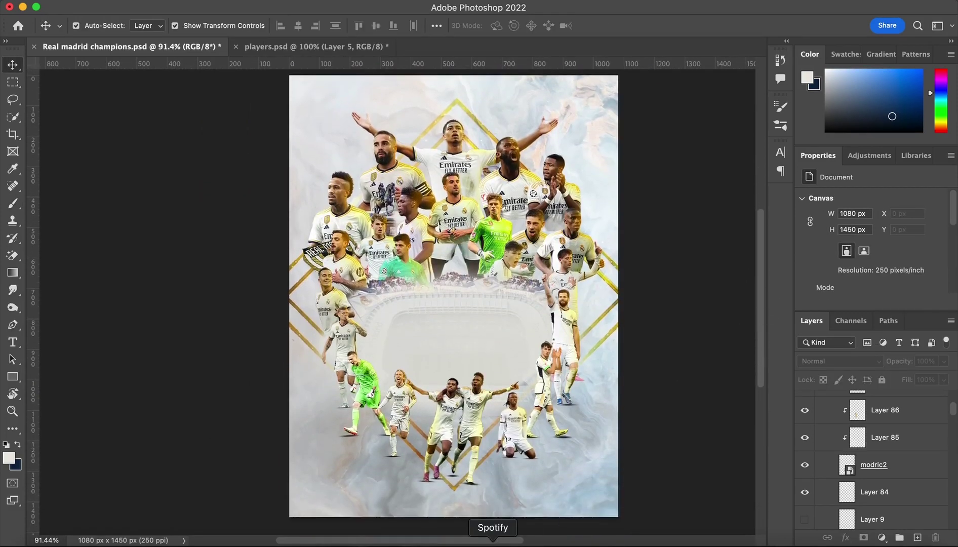
scroll(492, 521, "right", 2)
scroll(897, 475, "up", 10)
scroll(853, 490, "down", 3)
left_click(805, 417)
scroll(805, 416, "up", 5)
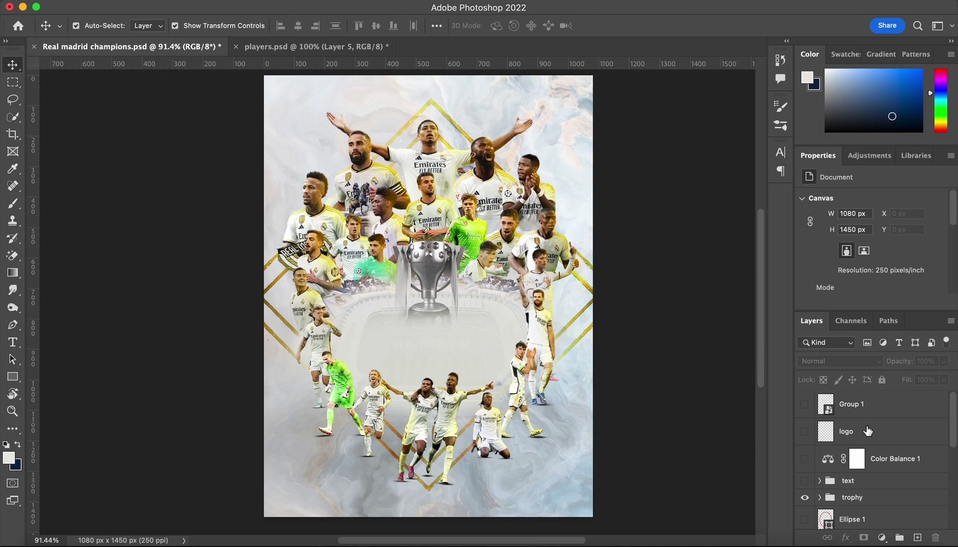
scroll(880, 427, "down", 2)
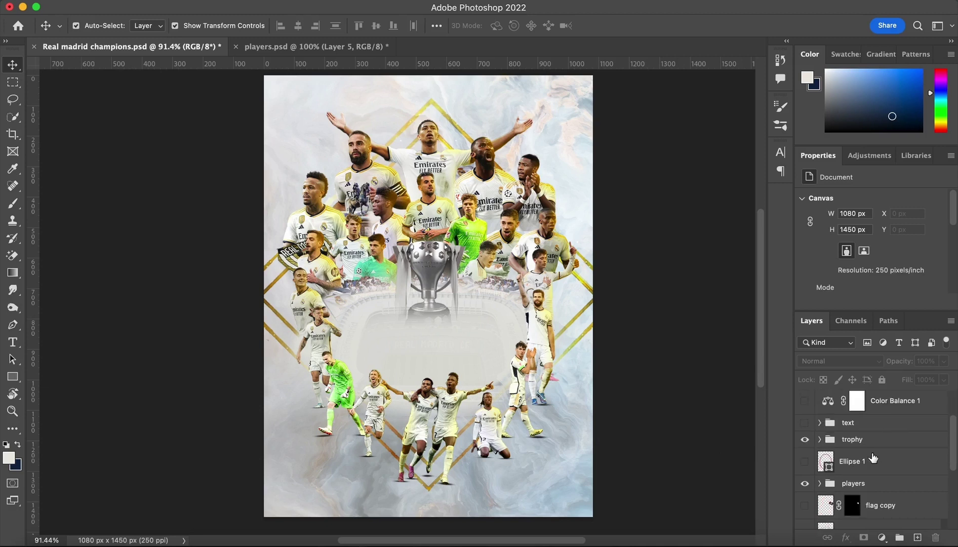
scroll(872, 459, "down", 1)
left_click(866, 437)
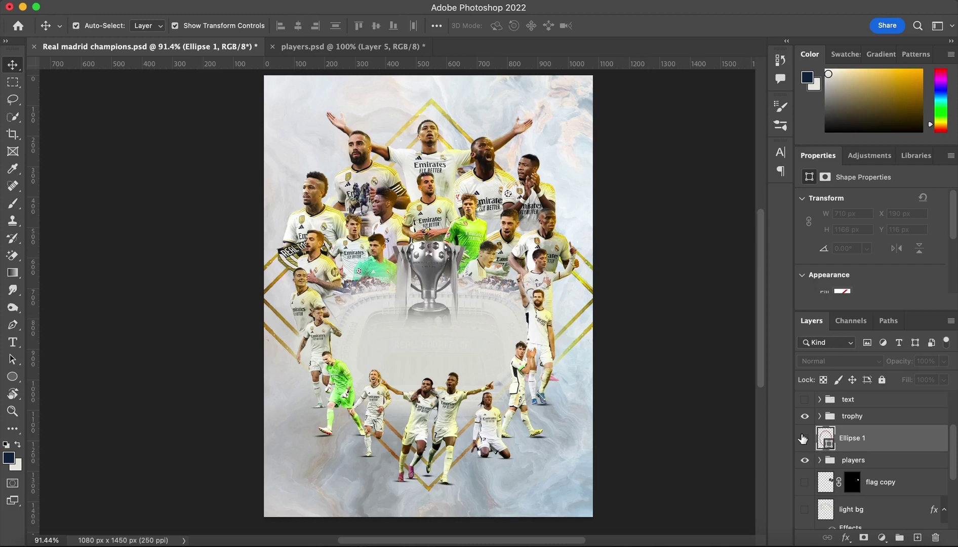
Show the red Ellipse 1 oval, nudge it up 27 px, then hide it again
left_click(805, 439)
left_click(661, 261)
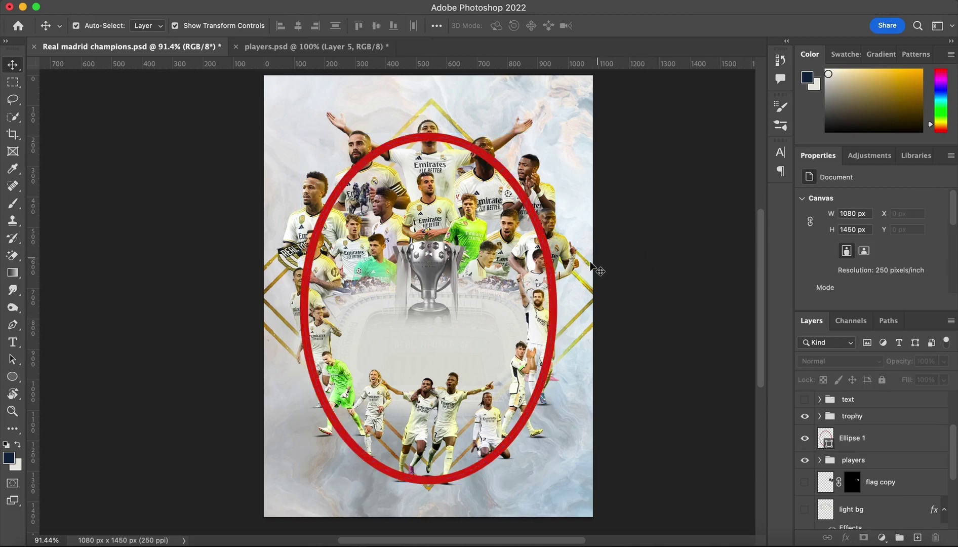
left_click_drag(553, 293, 554, 284)
left_click(705, 258)
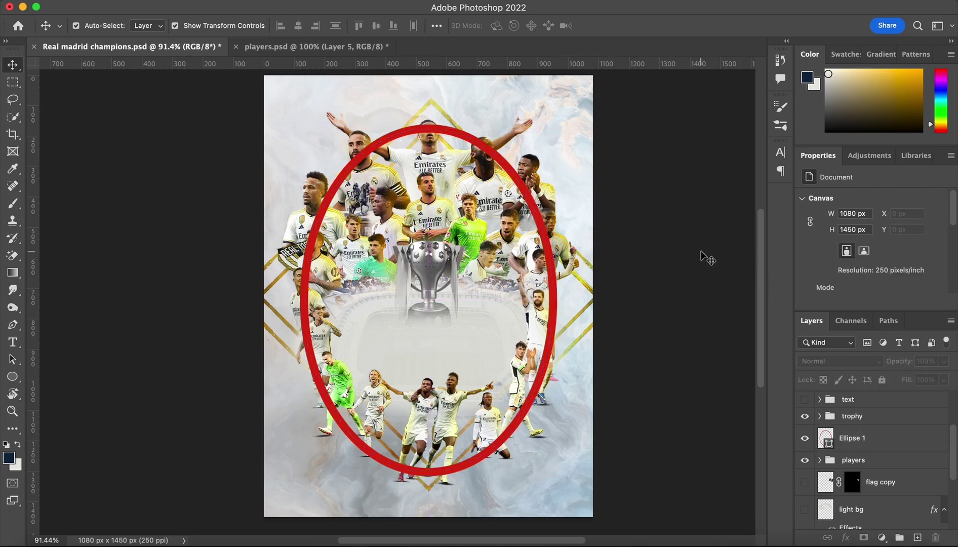
left_click(555, 247)
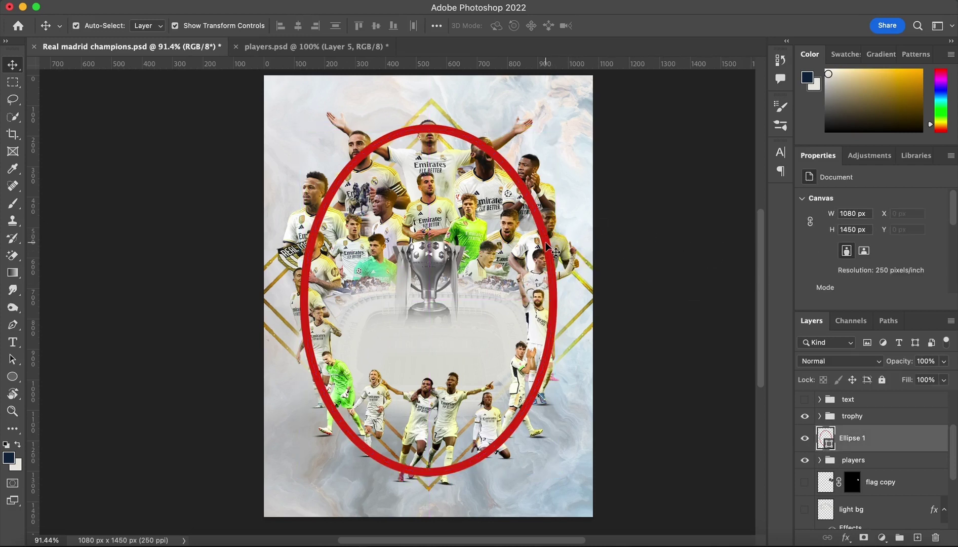
left_click(621, 188)
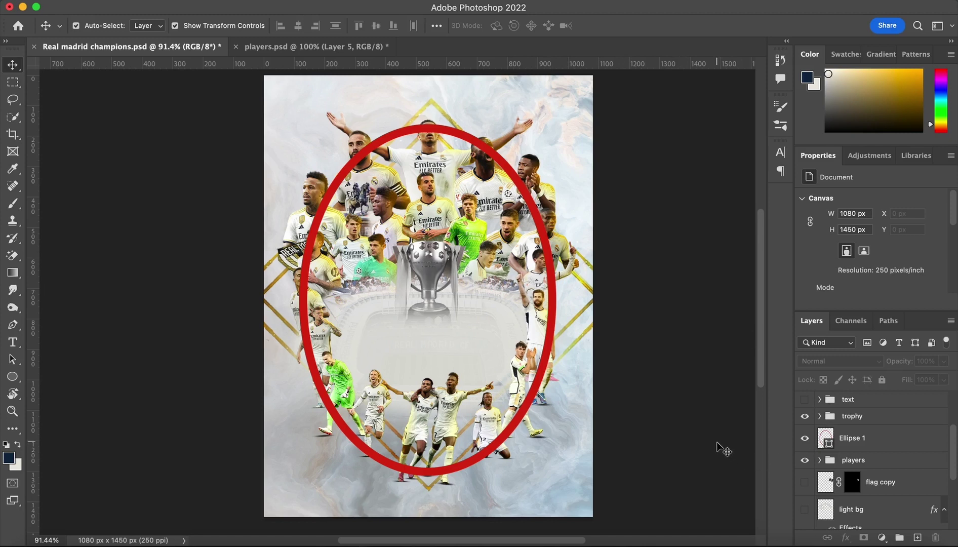
left_click(805, 438)
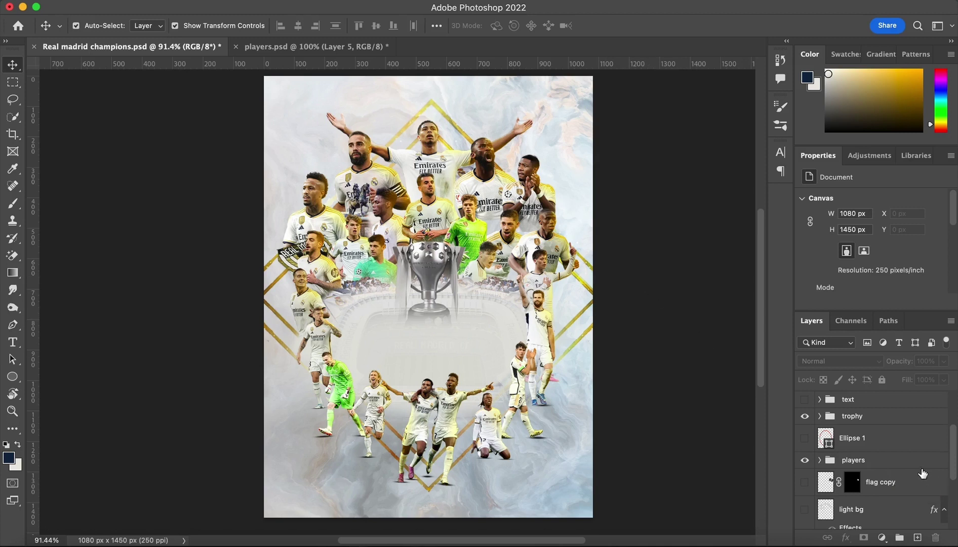
Briefly hide the players group to view the Madrid statue and buildings, then restore it
scroll(923, 473, "down", 5)
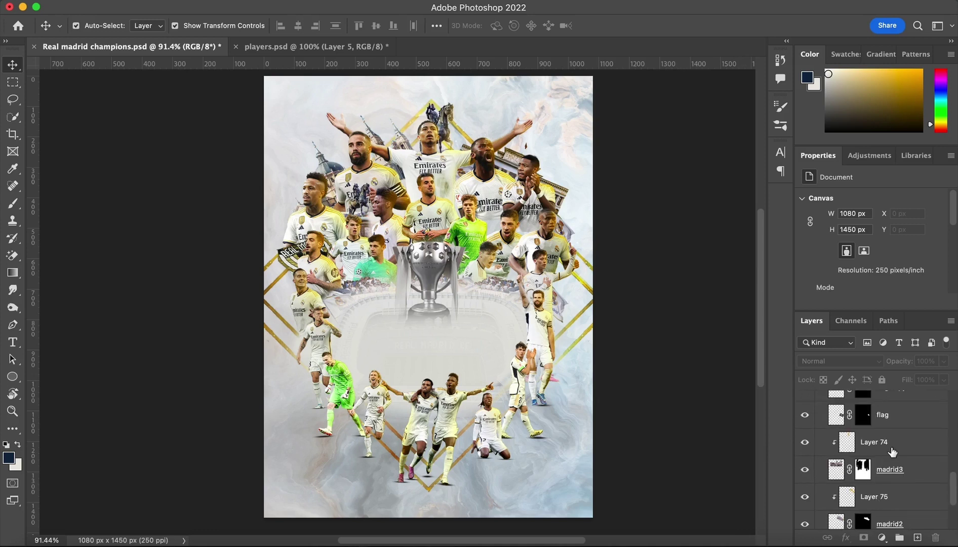
scroll(893, 451, "down", 2)
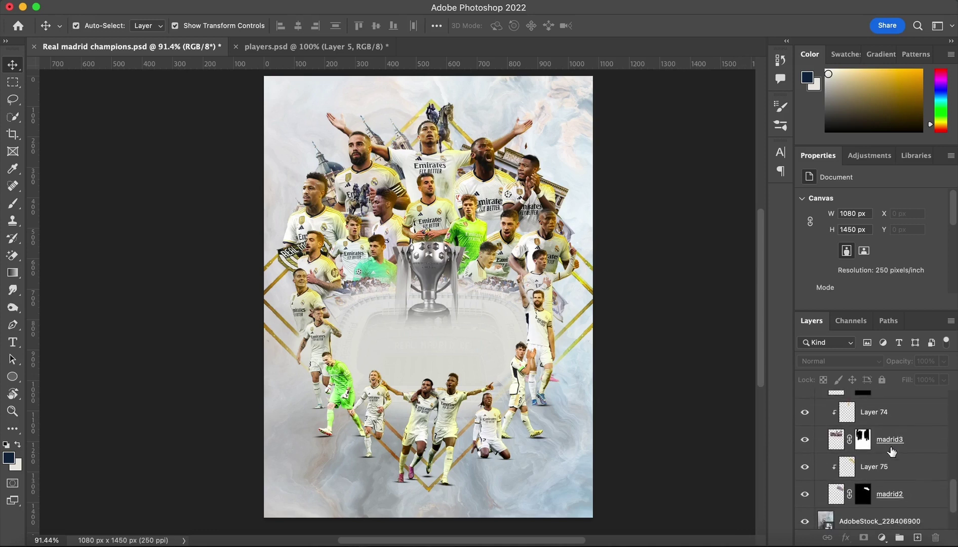
scroll(892, 451, "down", 3)
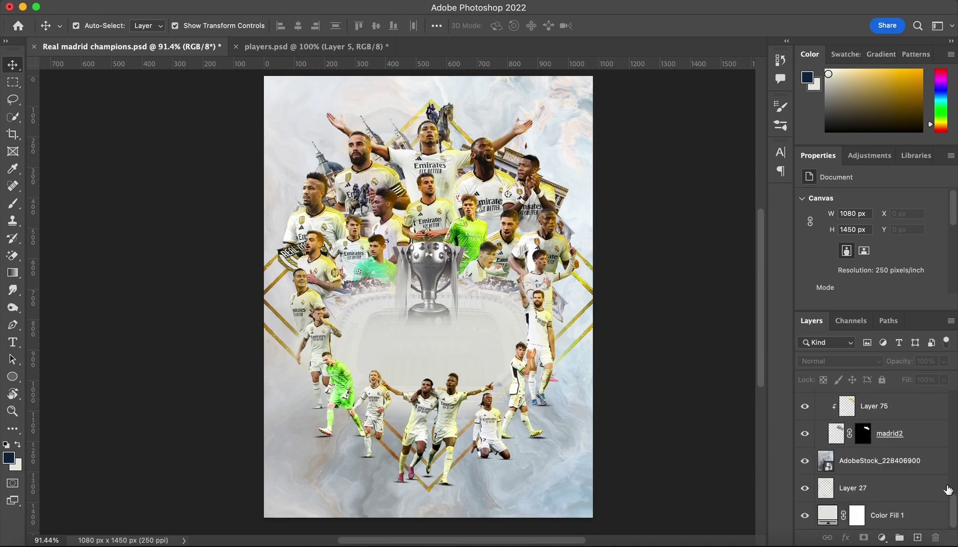
scroll(919, 484, "up", 8)
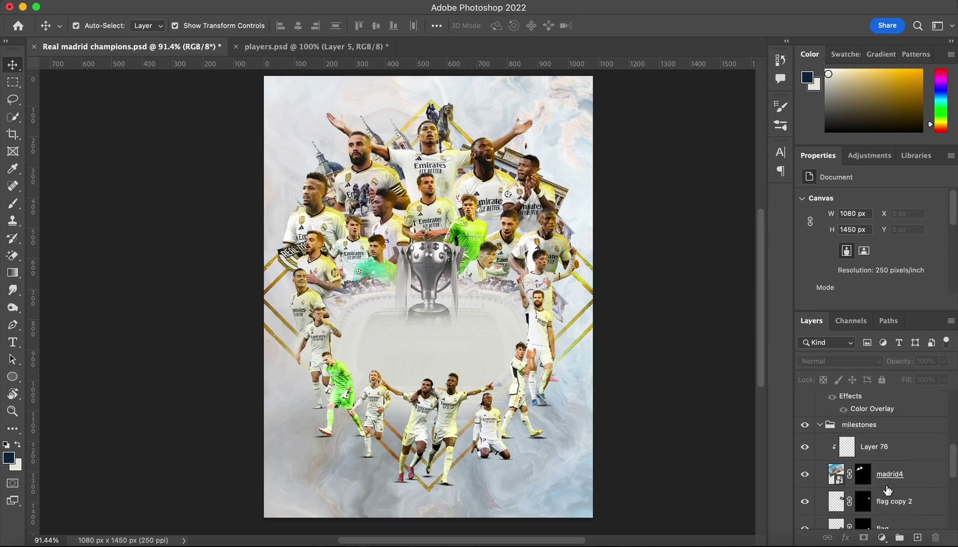
scroll(887, 489, "down", 1)
scroll(804, 472, "down", 3)
left_click(805, 465)
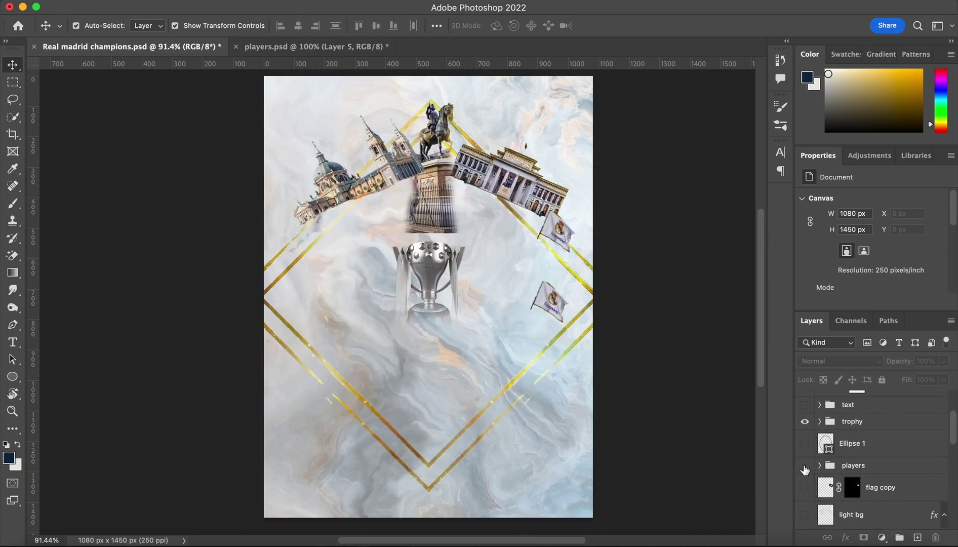
key("ctrl+z")
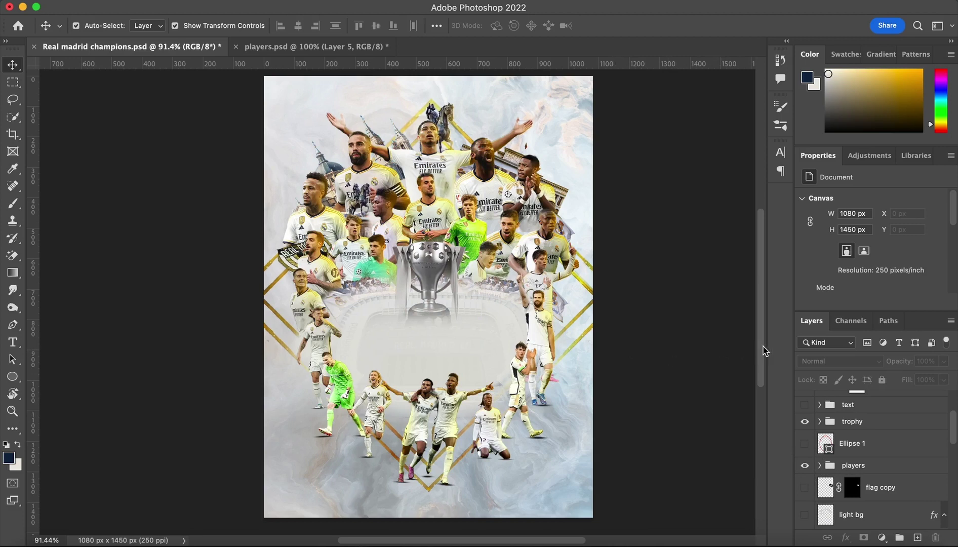
left_click_drag(764, 348, 763, 347)
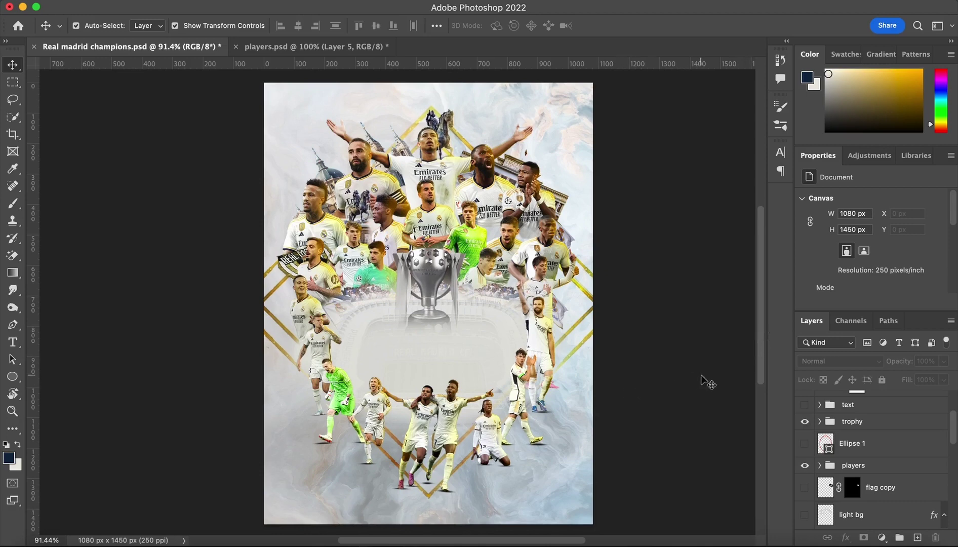
Zoom in on the poster and select the lower brush layer in the collage
left_click(498, 302)
key("ctrl+plus")
key("ctrl+plus")
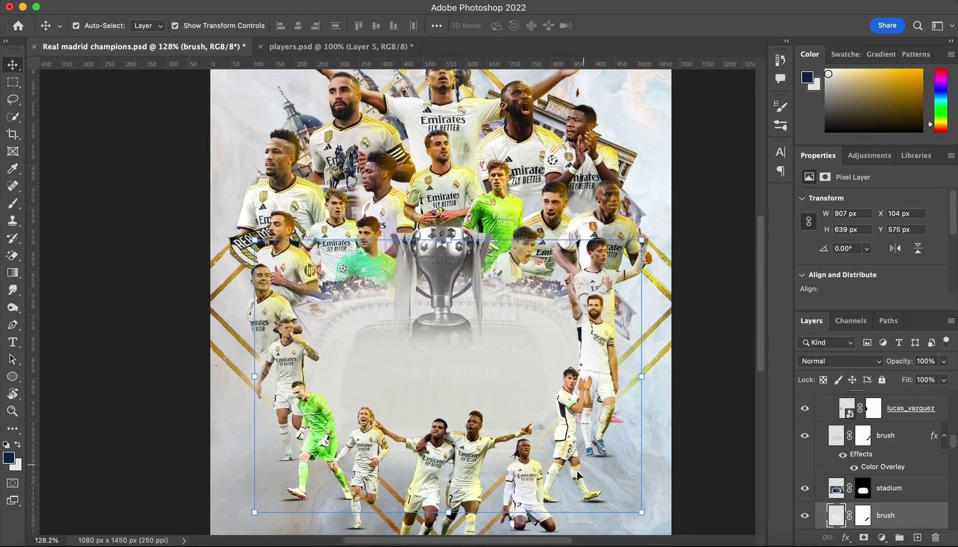
left_click_drag(541, 537, 552, 538)
left_click(667, 353)
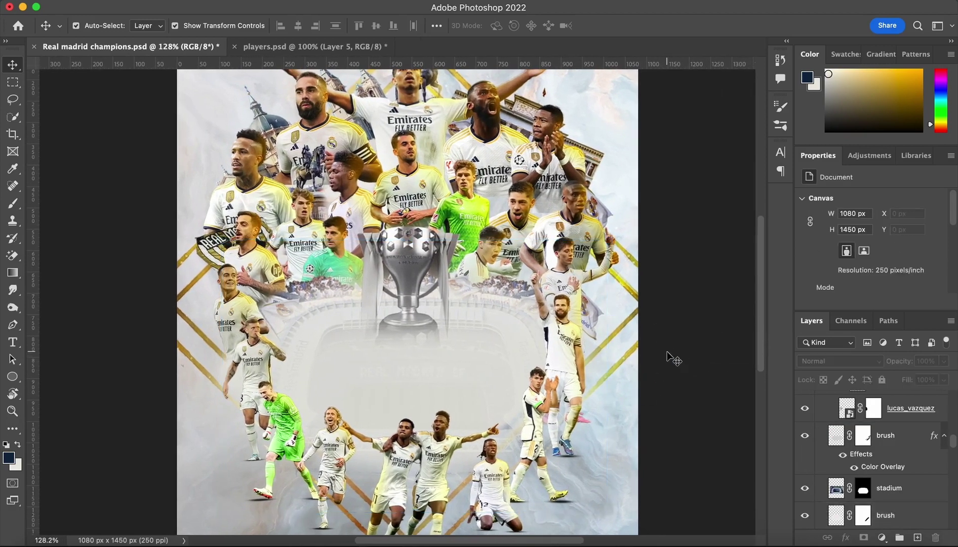
left_click(513, 289)
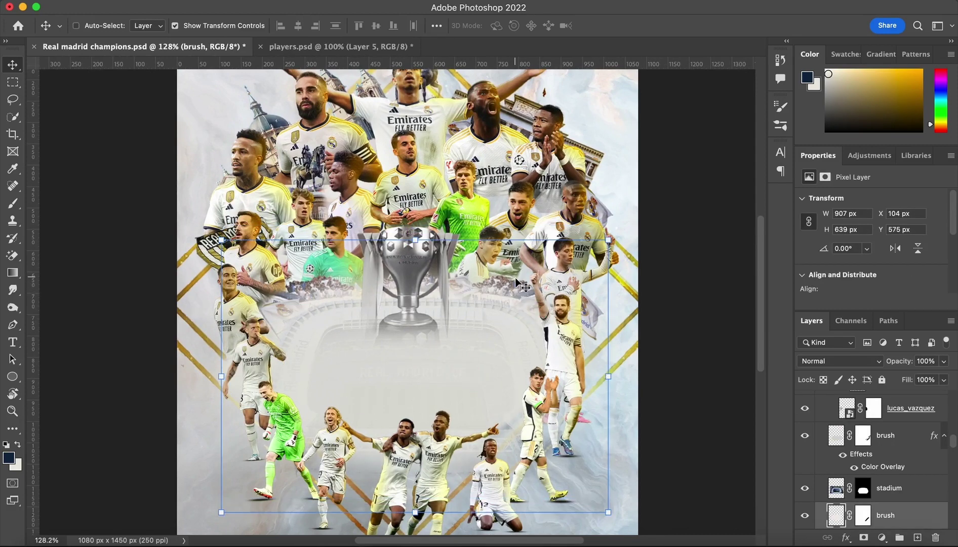
Move the bus2 image to the collage's top-left, then undo its placement
right_click(514, 289)
left_click(561, 325)
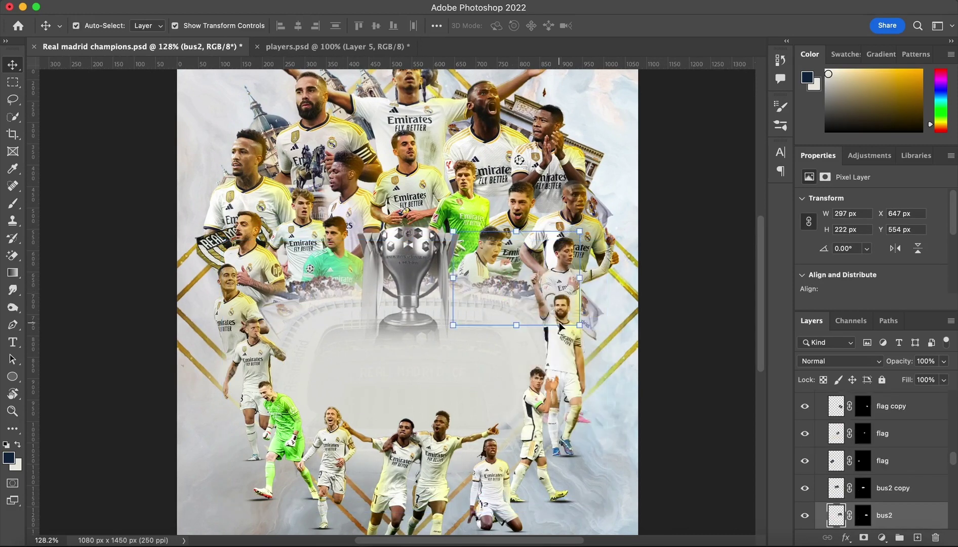
key("ctrl+t")
left_click_drag(525, 285, 358, 166)
key("Return")
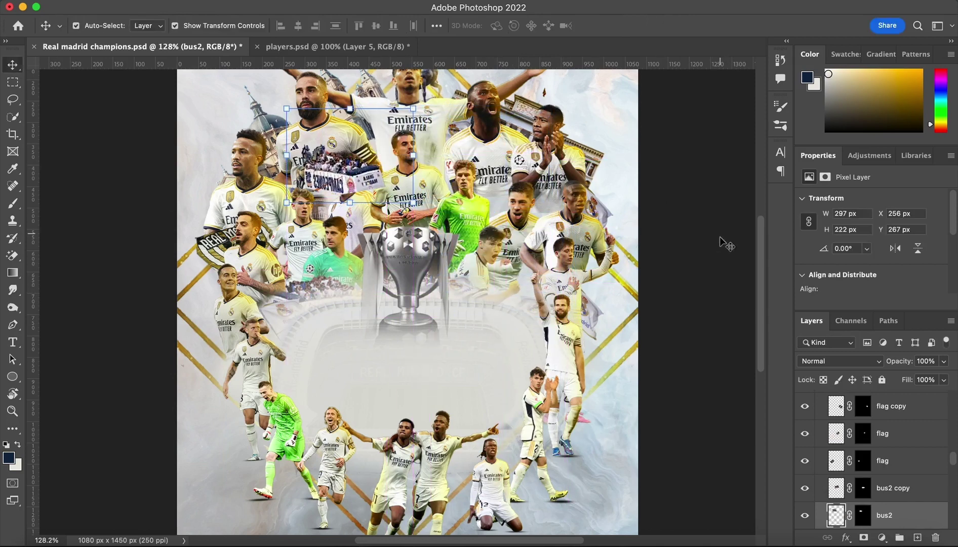
scroll(758, 267, "up", 3)
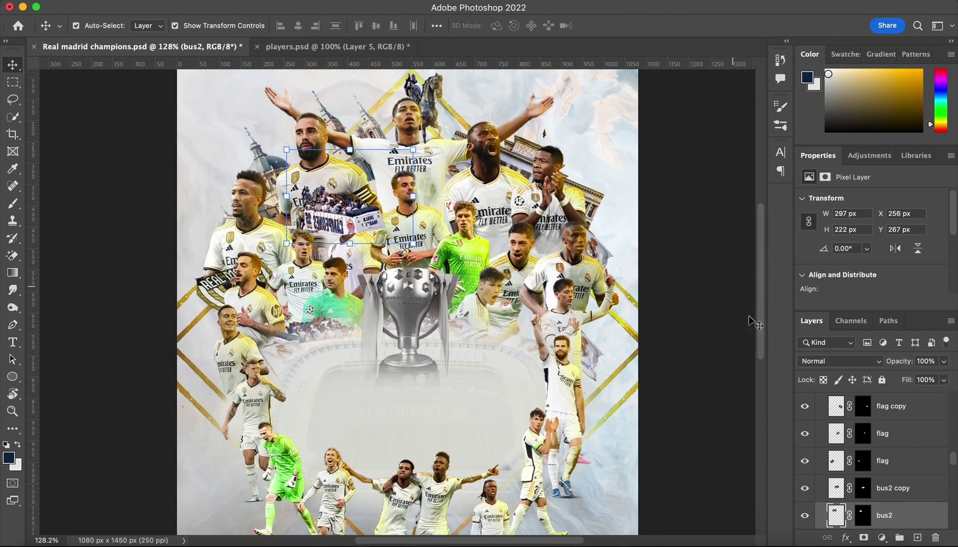
key("super+z")
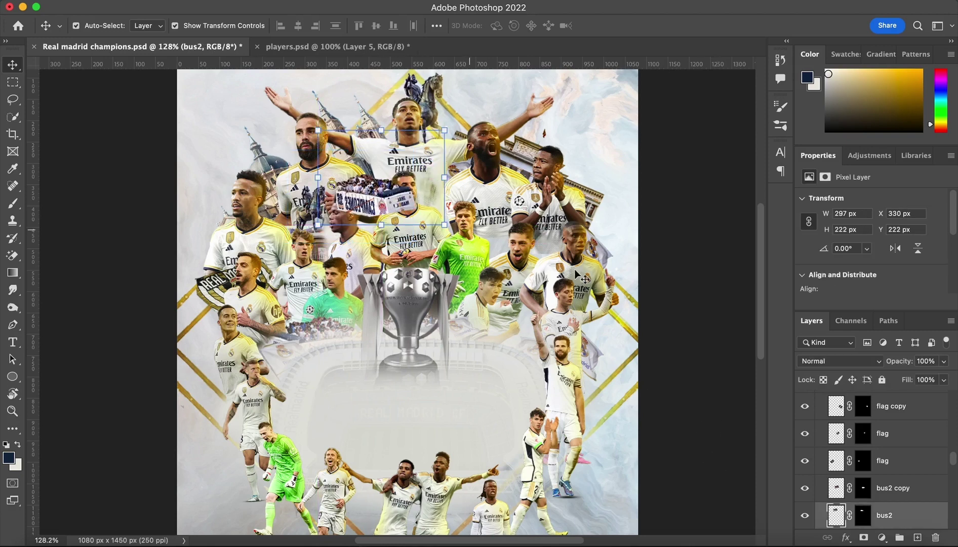
left_click(727, 272)
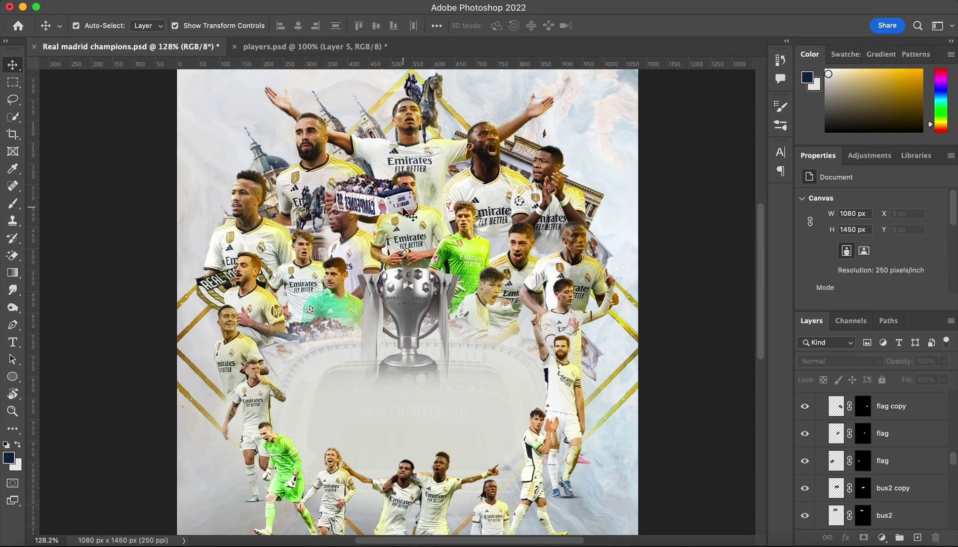
key("super+z")
key("super+z")
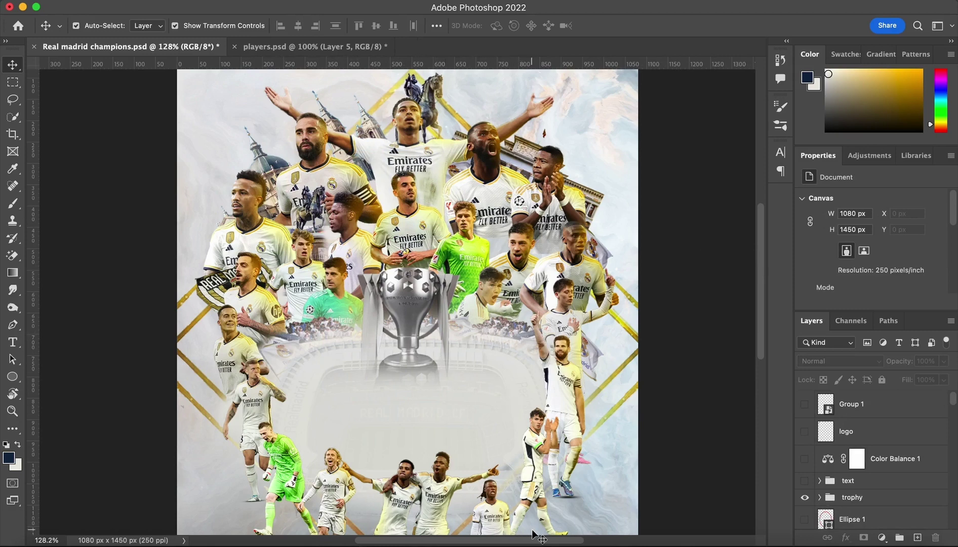
Zoom to 100% and make the 'LA LIGA 2023 - 2024 CHAMPIONS 36 TIMES!!' text group visible
key("super+minus")
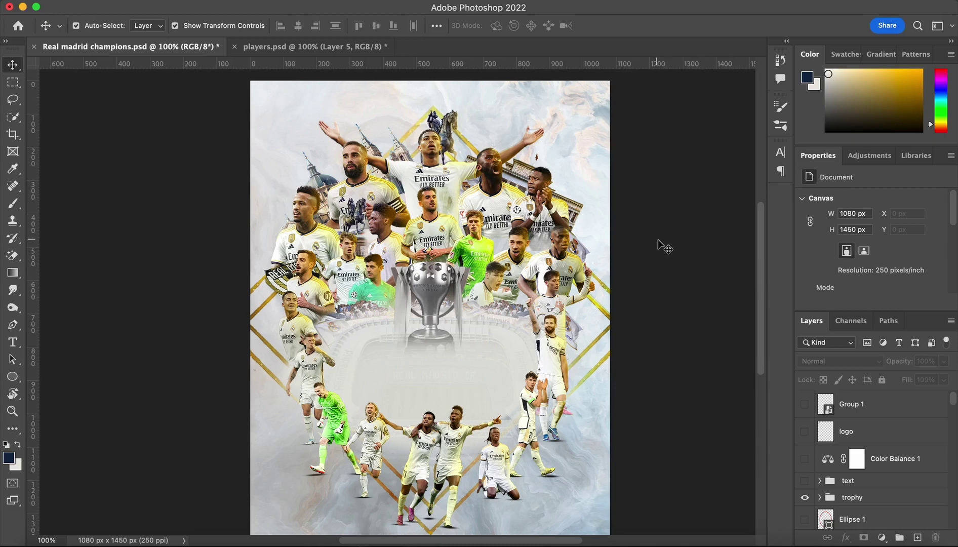
mouse_move(760, 268)
left_mouse_down()
mouse_move(755, 257)
mouse_move(761, 271)
left_mouse_up()
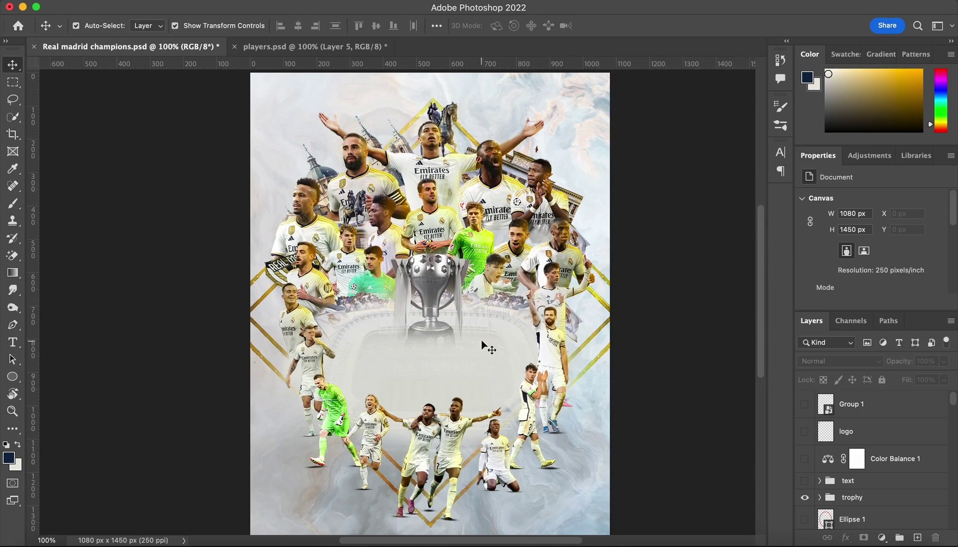
left_click_drag(760, 339, 760, 345)
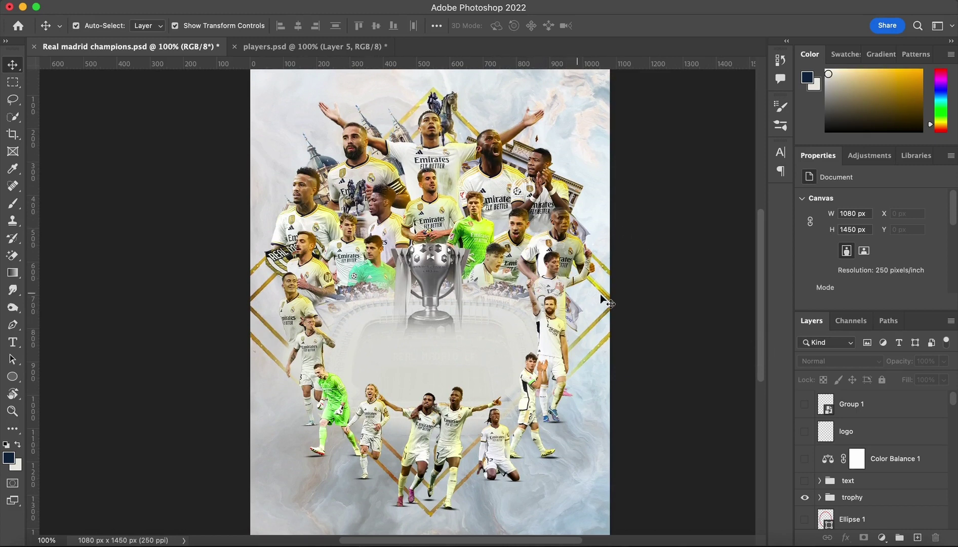
left_click_drag(766, 371, 758, 368)
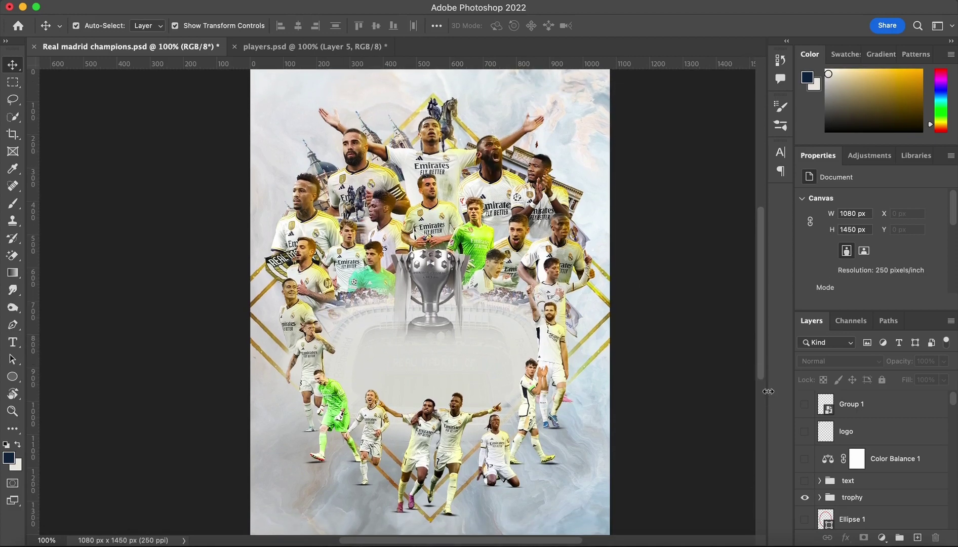
scroll(582, 376, "down", 2)
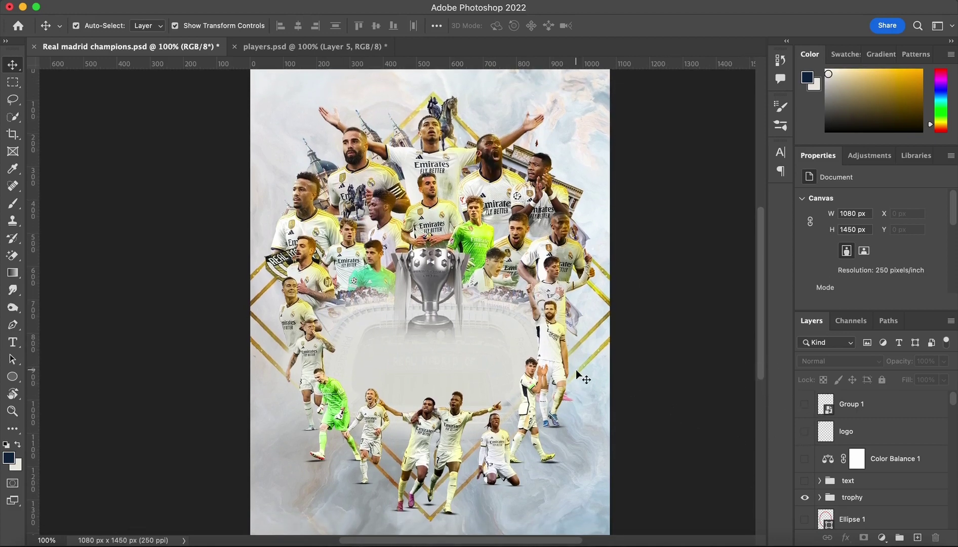
left_click(804, 480)
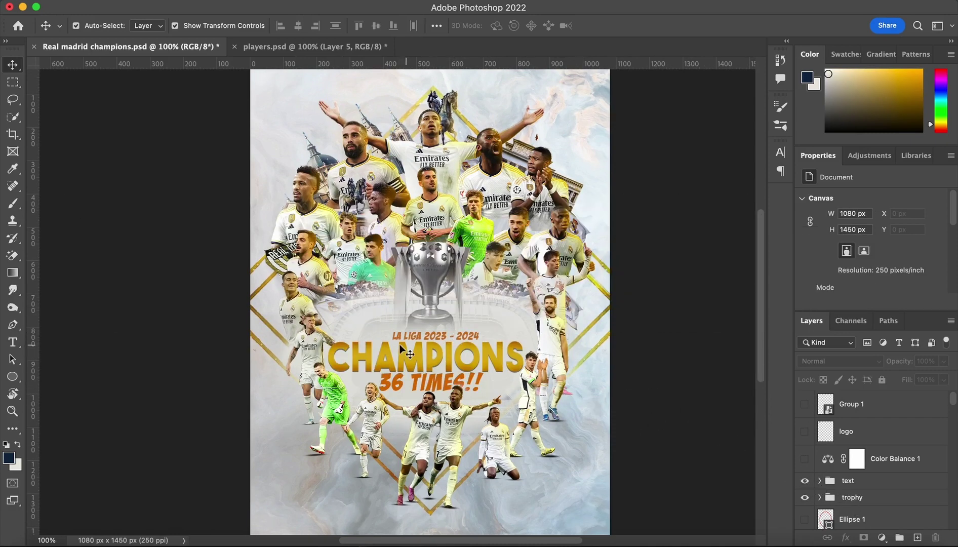
Check the La liga and CHAMPIONS text layers, then hide Layer 80
left_click(415, 336)
left_click(439, 385)
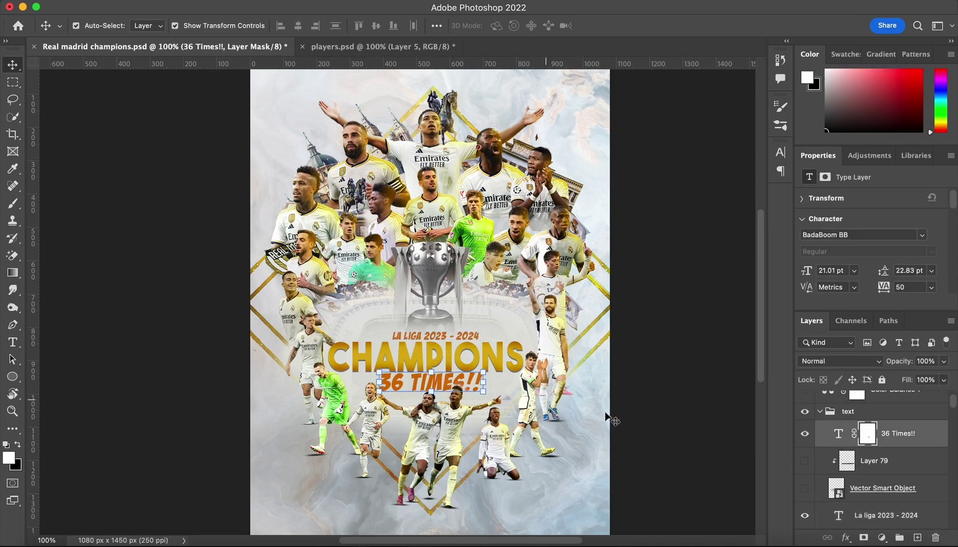
left_click(679, 427)
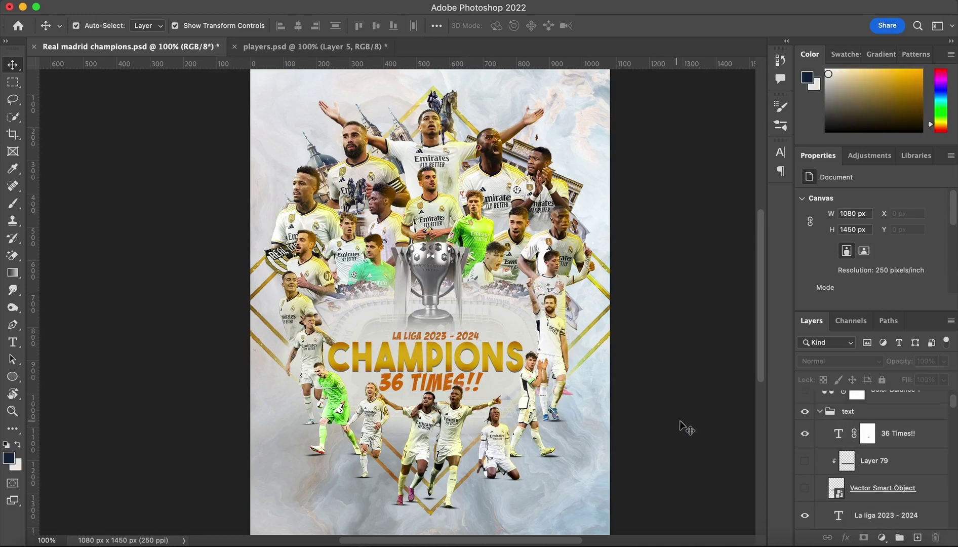
left_click(391, 354)
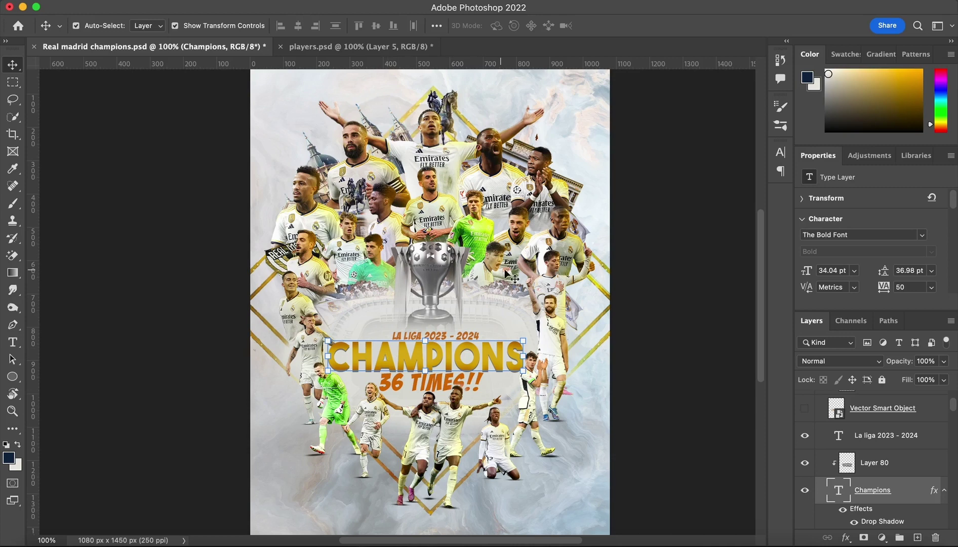
left_click(692, 323)
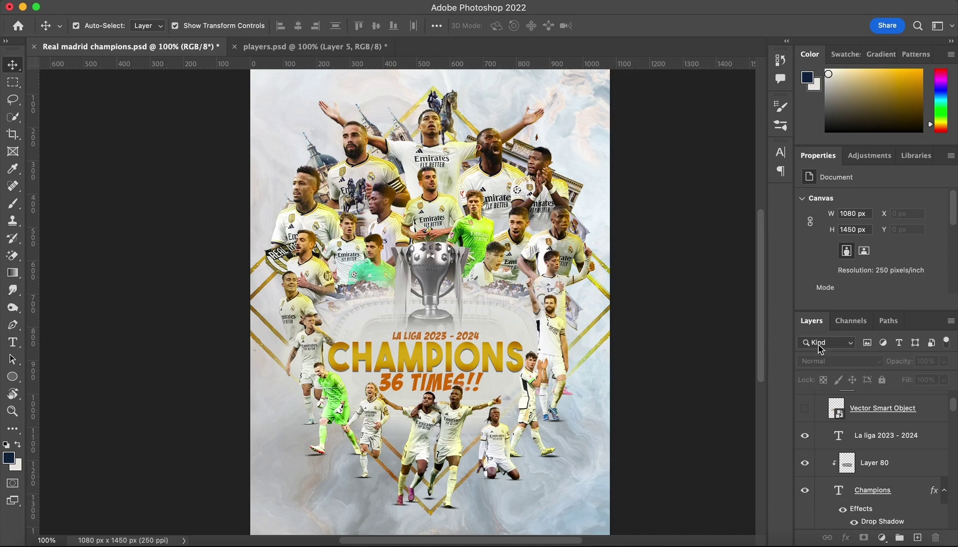
left_click(808, 464)
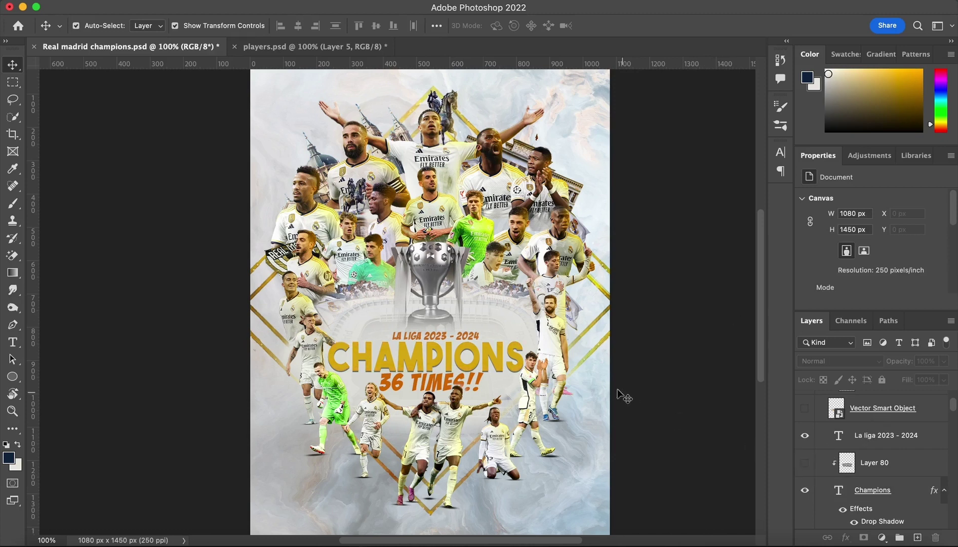
Review the Champions layer's Drop Shadow settings and close them unchanged
left_click(486, 364)
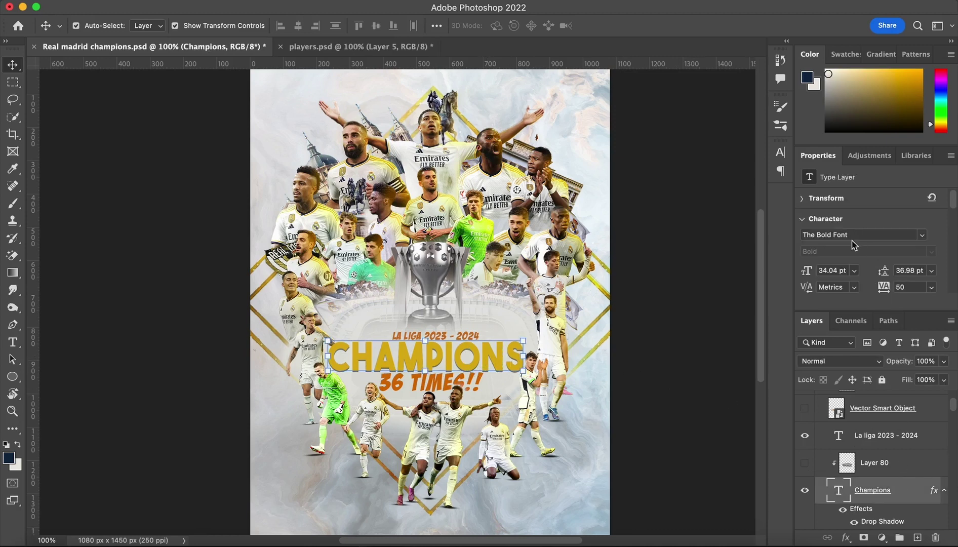
scroll(886, 497, "down", 1)
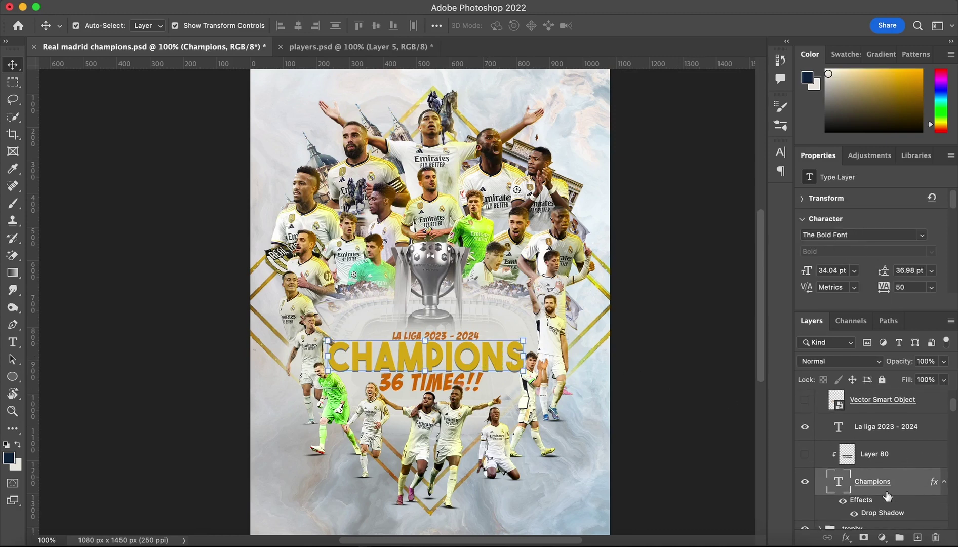
double_click(893, 514)
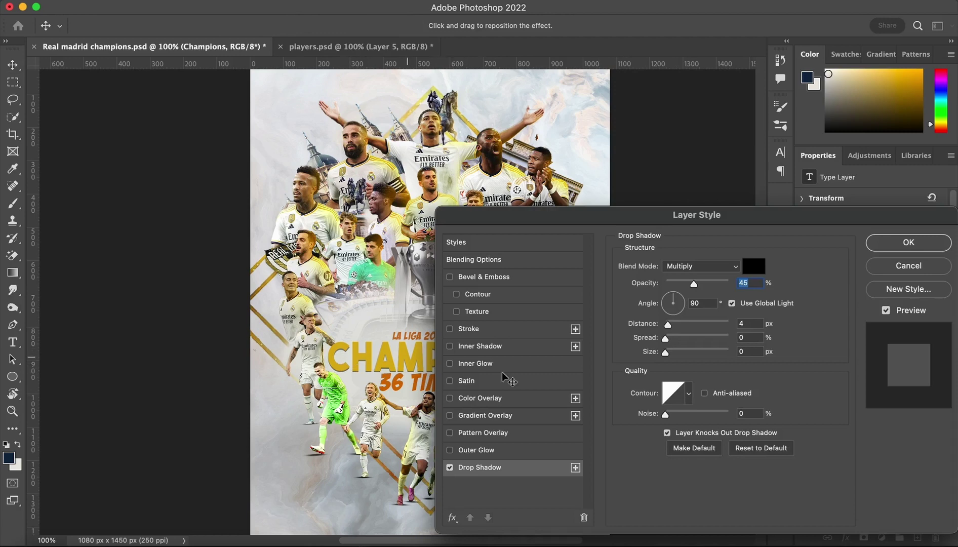
left_click(893, 266)
Keep Layer 80 hidden and add a new Layer 87 clipped to Champions
left_click(872, 456)
left_click(805, 455)
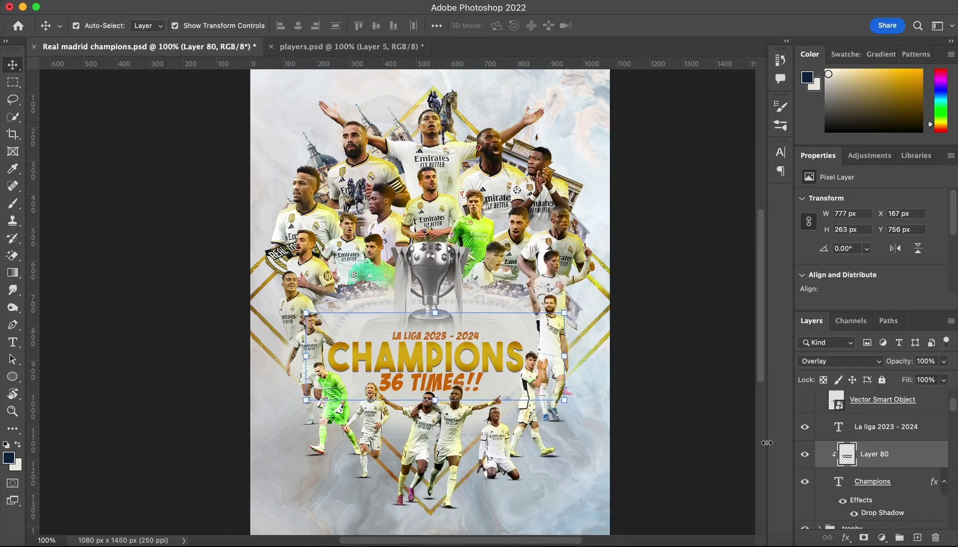
left_click(805, 454)
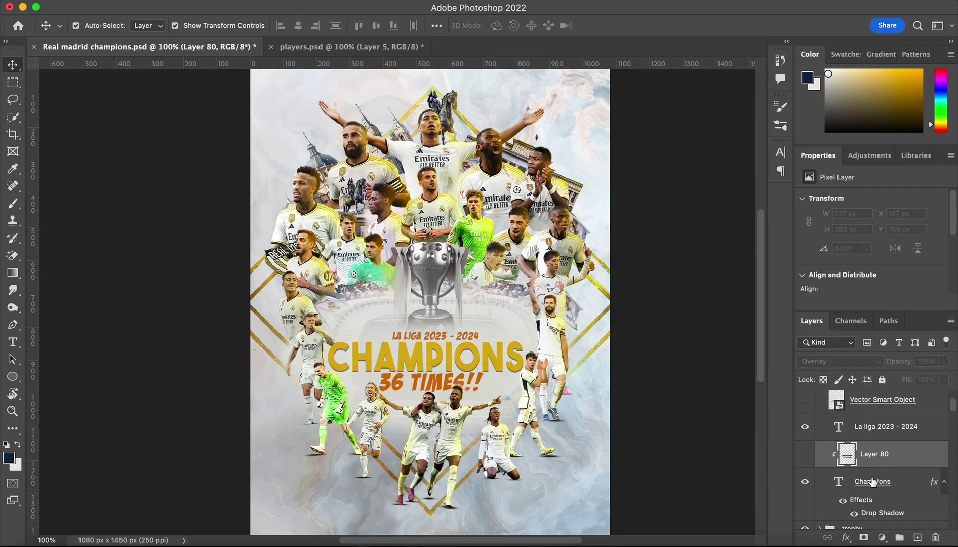
left_click(875, 482)
left_click(918, 537)
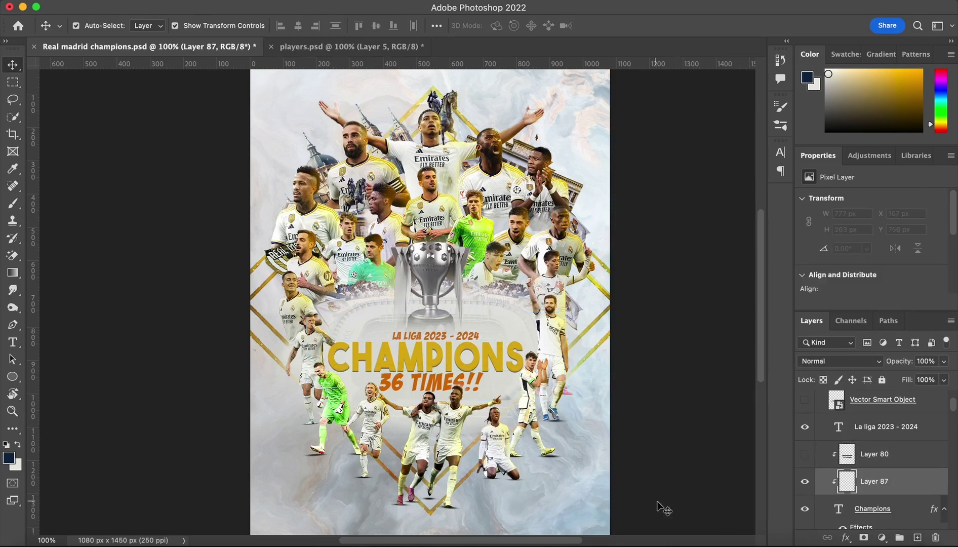
Paint black shading across the top of the CHAMPIONS letters with the Brush
key("b")
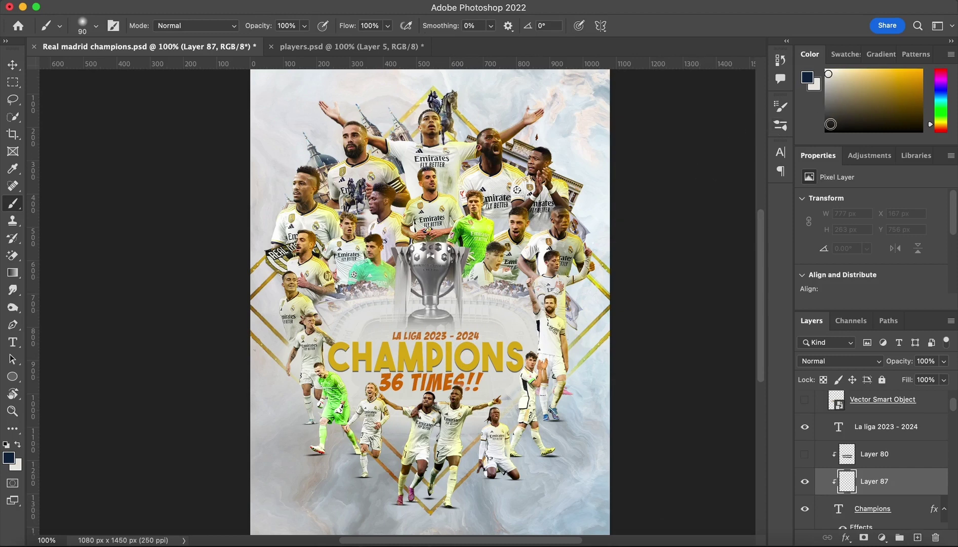
left_click(831, 124)
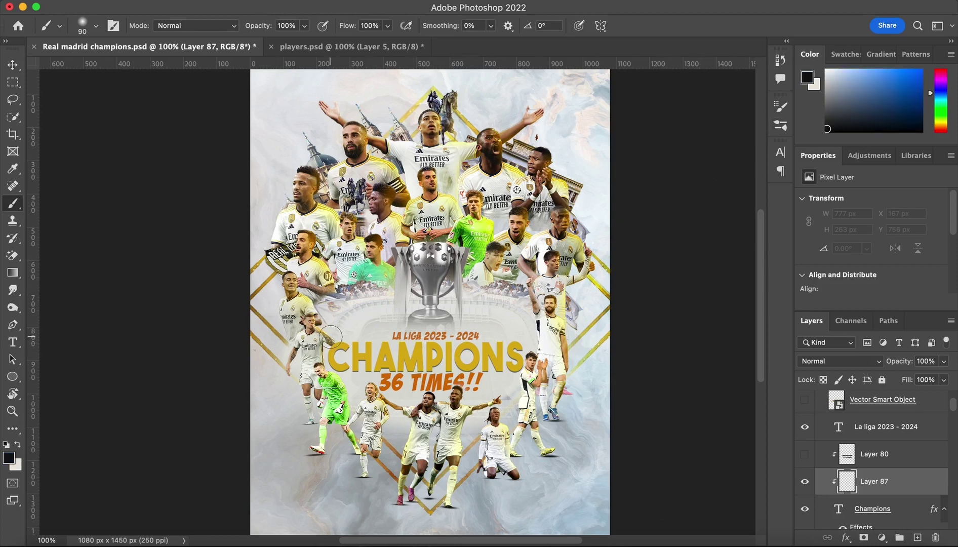
mouse_move(330, 337)
left_mouse_down()
mouse_move(535, 348)
mouse_move(526, 375)
mouse_move(517, 377)
mouse_move(331, 377)
left_mouse_up()
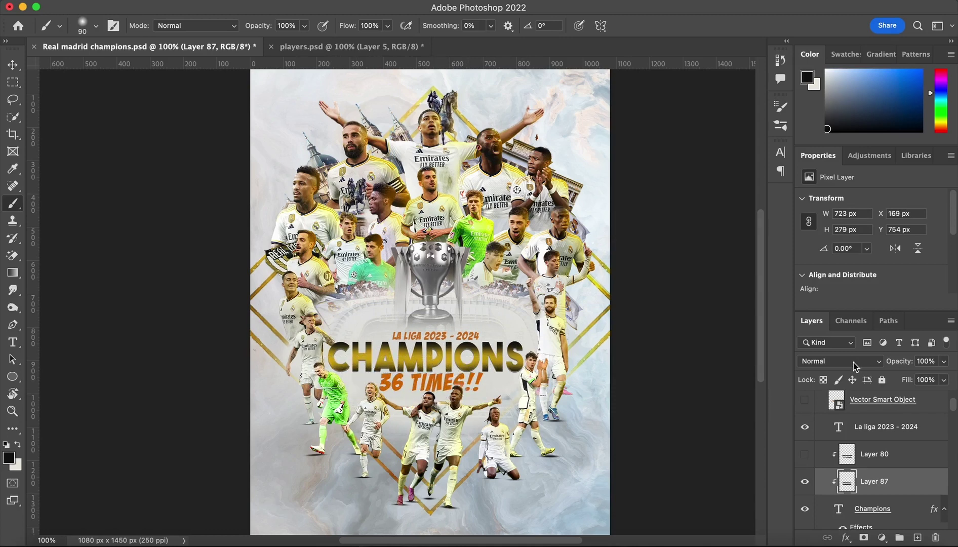
Set Layer 87's blend mode to Overlay and its opacity to 83%
left_click(855, 366)
left_click(857, 365)
left_click(910, 455)
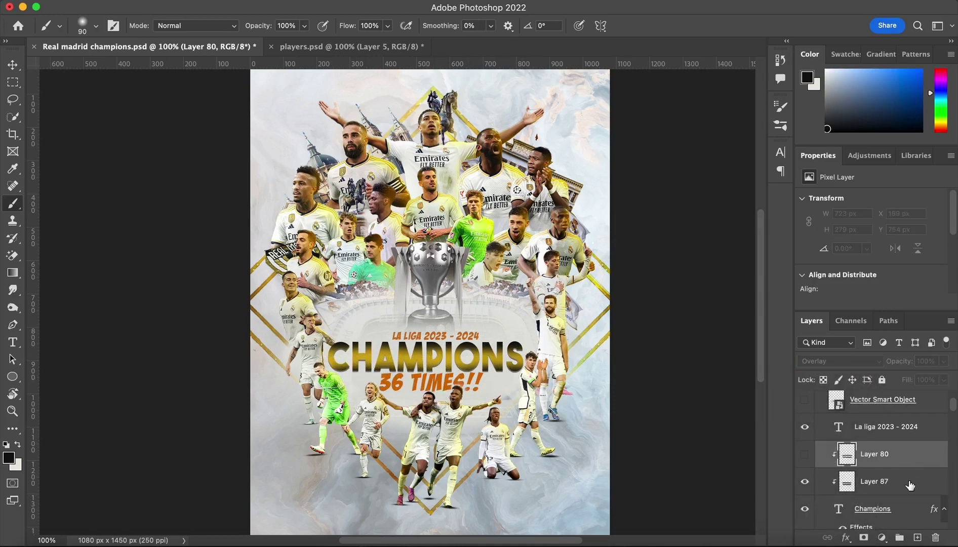
left_click(910, 486)
left_click(864, 361)
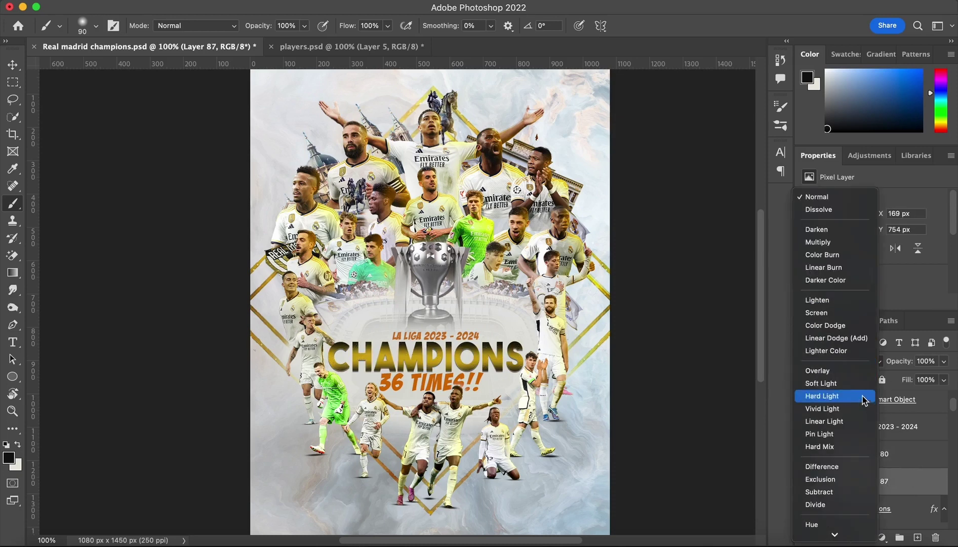
left_click(863, 374)
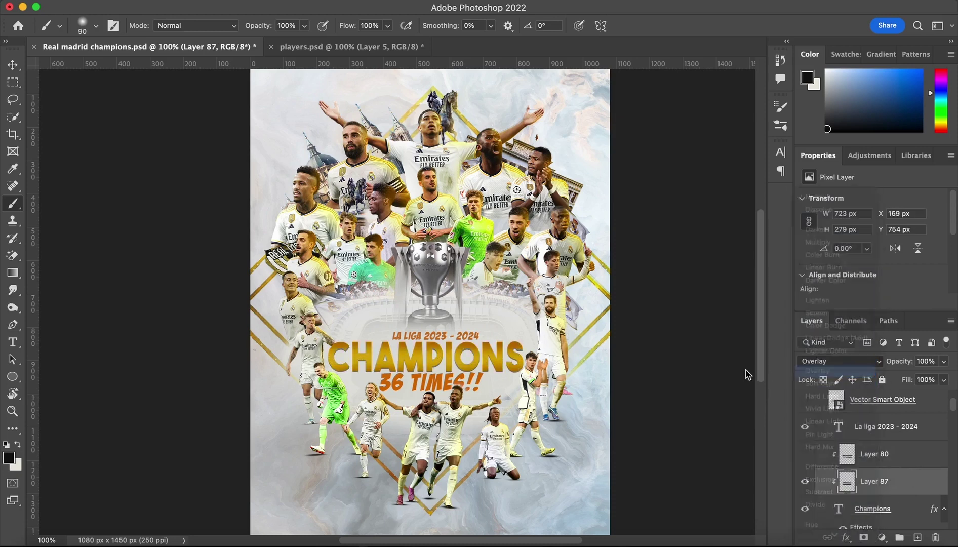
key("v")
left_click(699, 365)
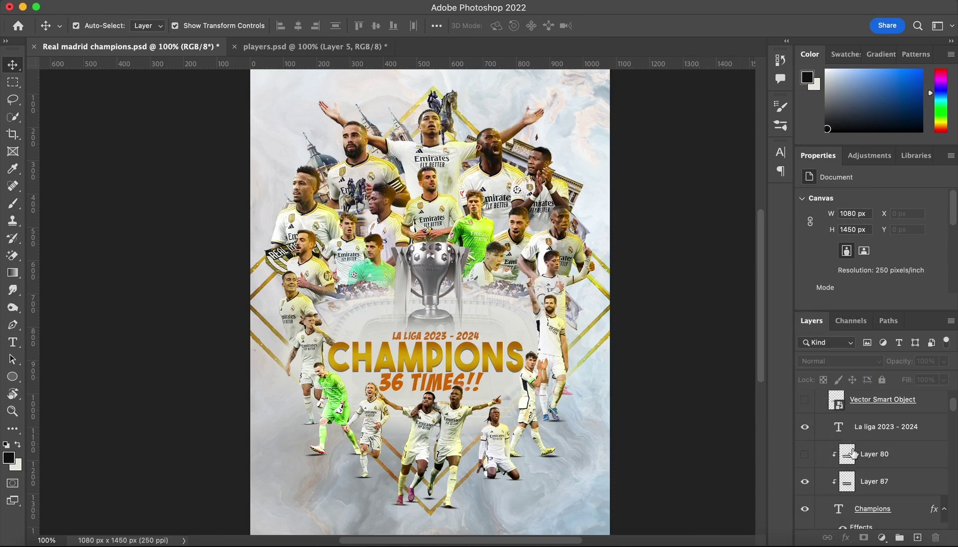
left_click(907, 480)
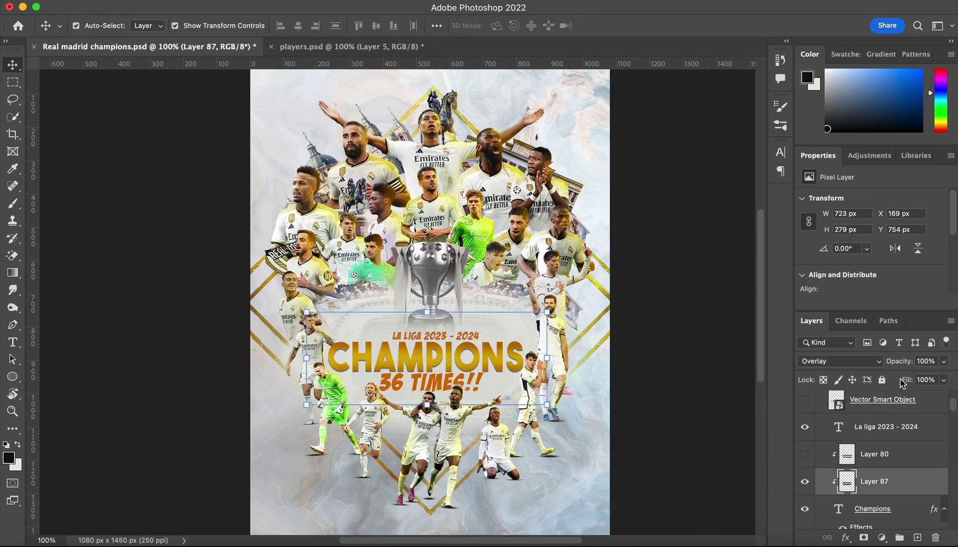
left_click_drag(904, 364, 885, 368)
left_click(658, 367)
scroll(754, 440, "down", 2)
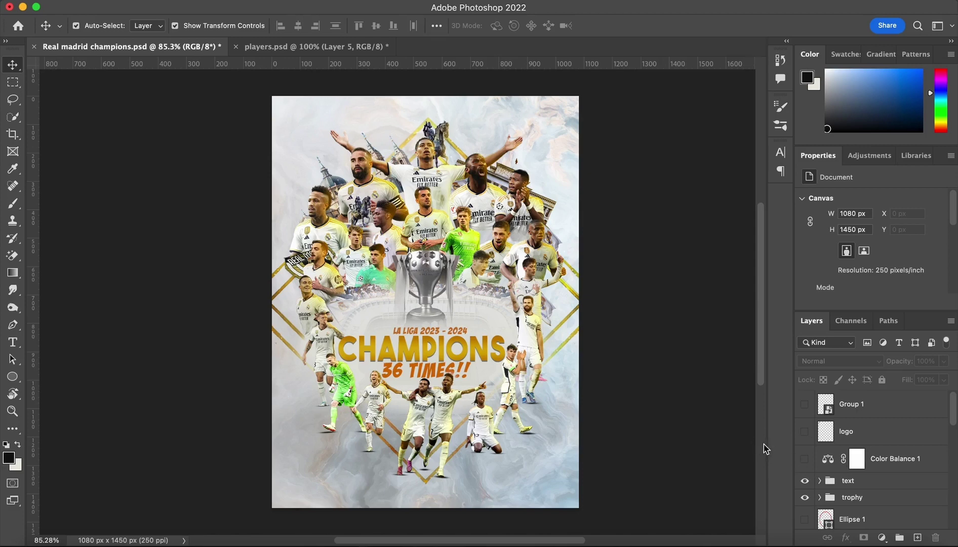
Enable Color Balance 1 and shift its Midtones Cyan-Red to +21
left_click(805, 459)
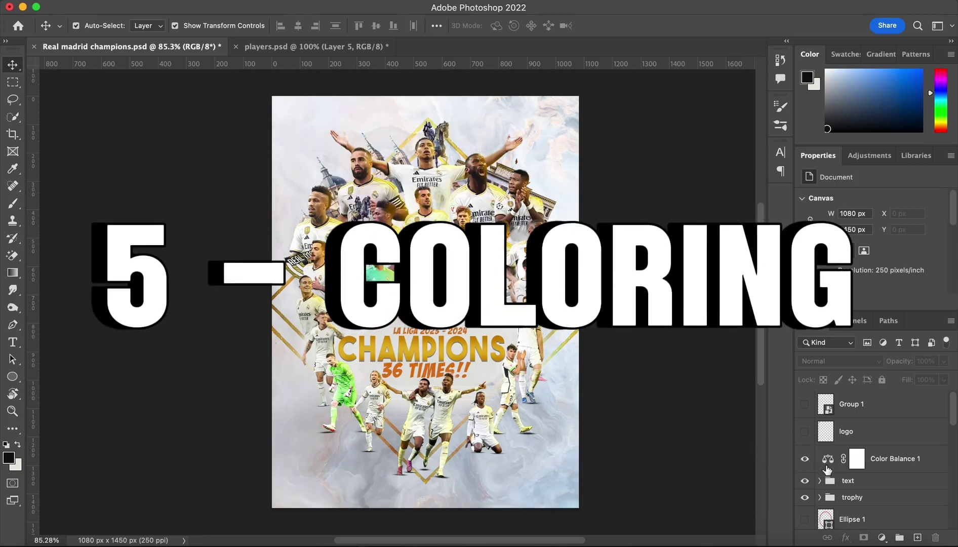
left_click(827, 467)
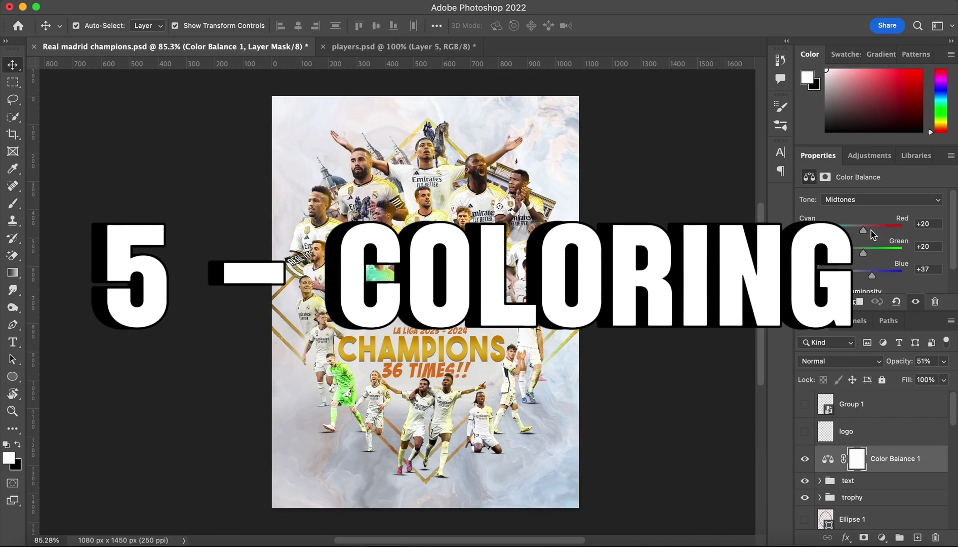
left_click_drag(864, 231, 865, 254)
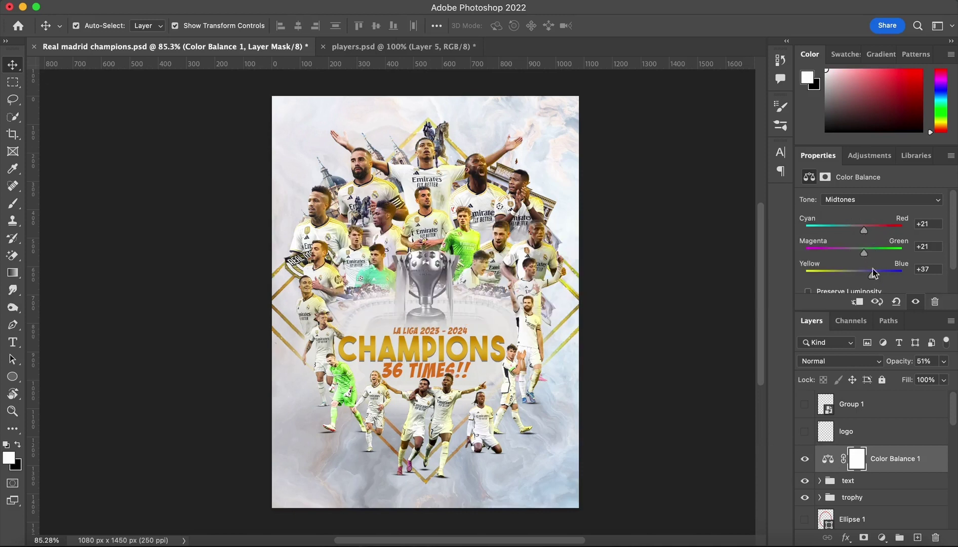
Set Color Balance Highlights to Yellow-Blue +12 and Magenta-Green +13
left_click(865, 201)
left_click(861, 188)
left_click(866, 202)
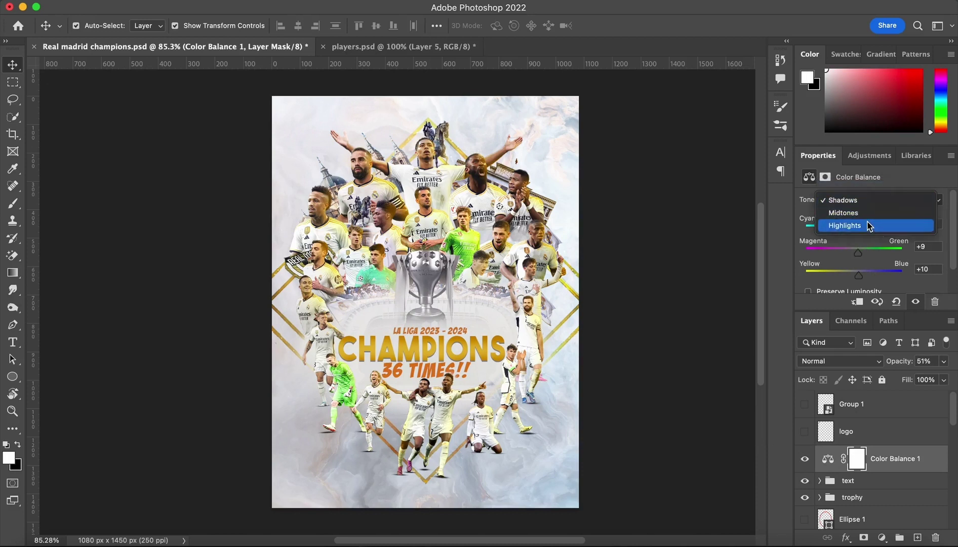
left_click(869, 226)
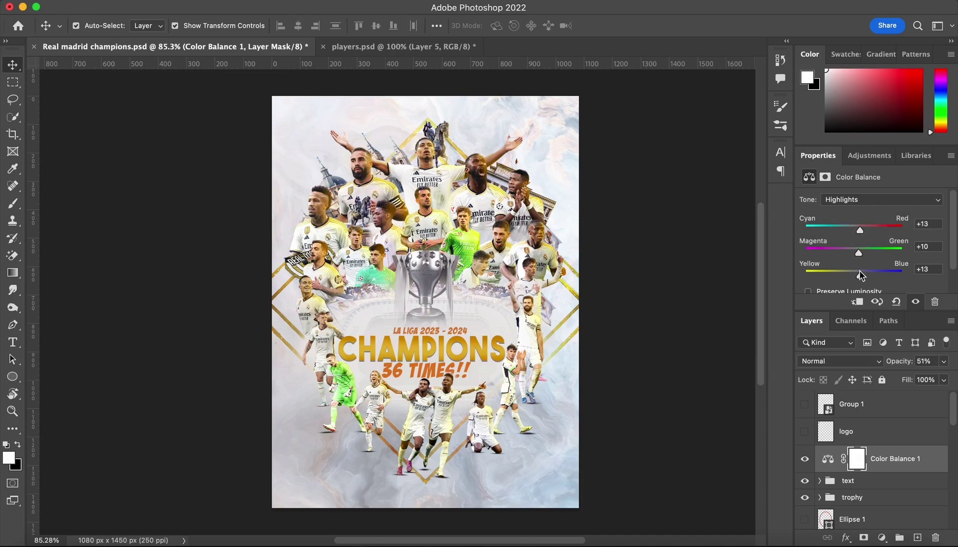
left_click_drag(860, 275, 861, 276)
left_click_drag(857, 253, 860, 253)
Make the Real Madrid logo layer and Group 1's MA signature badge visible
left_click(805, 431)
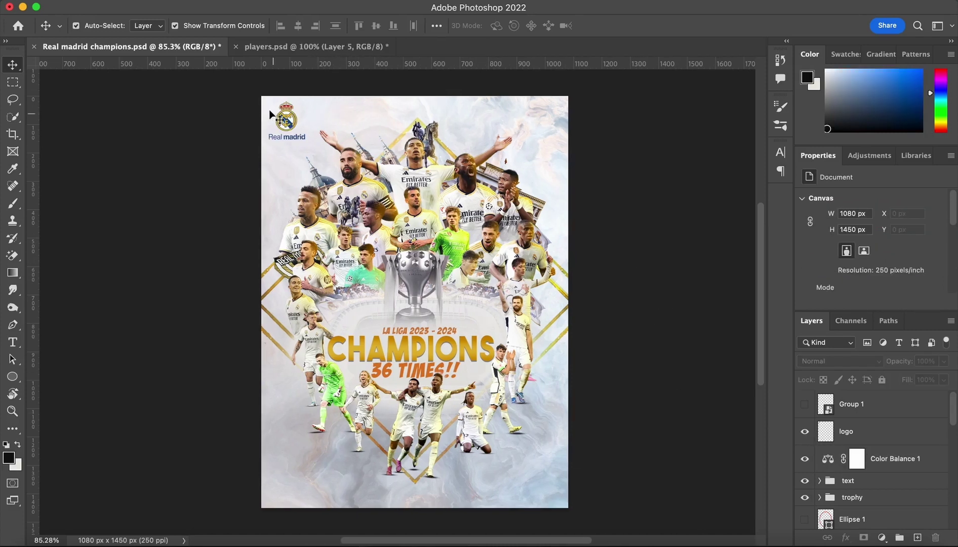
key("super+z")
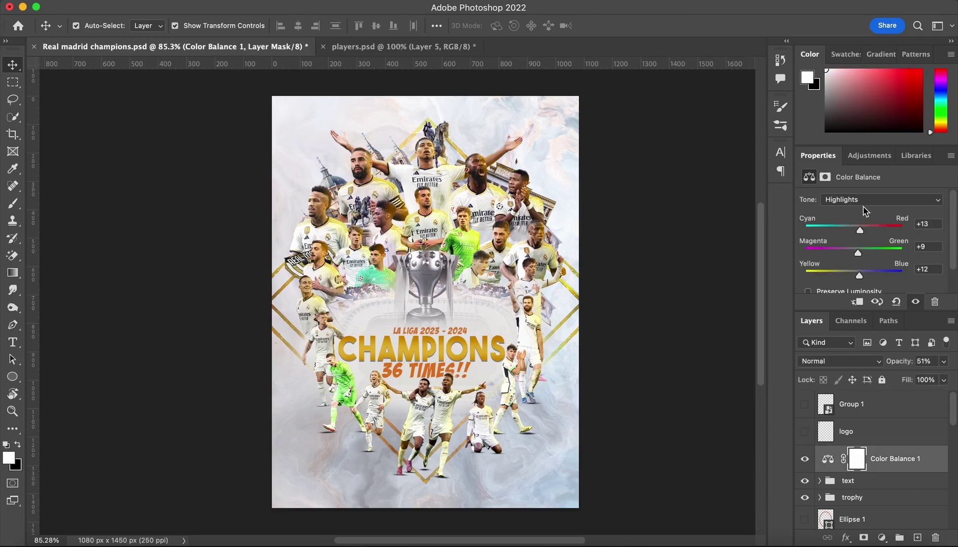
left_click(674, 315)
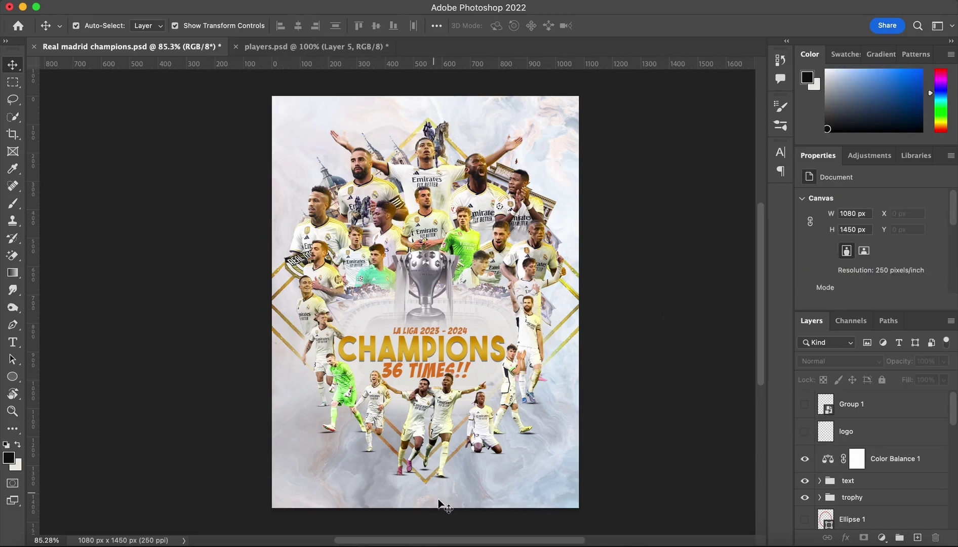
left_click_drag(469, 540, 475, 542)
key("super+shift+z")
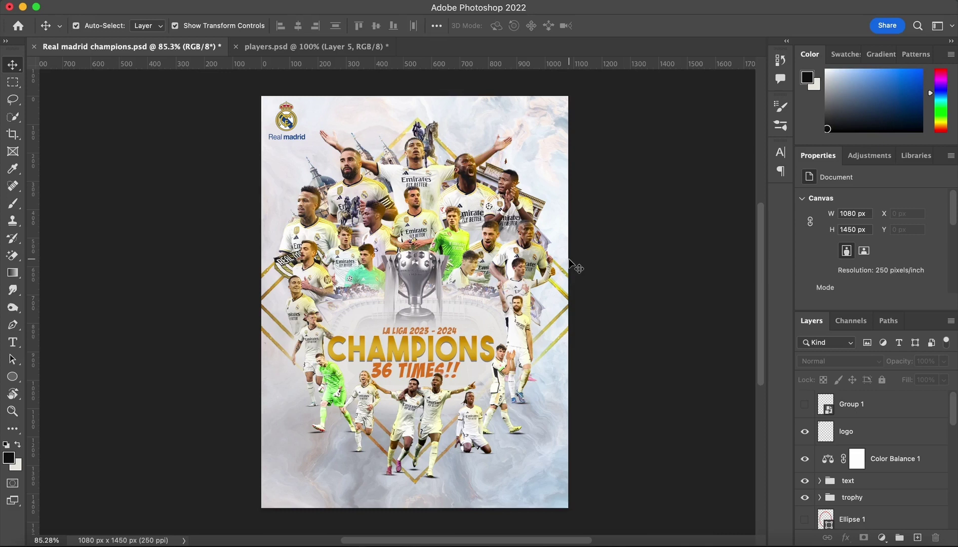
left_click_drag(759, 298, 763, 303)
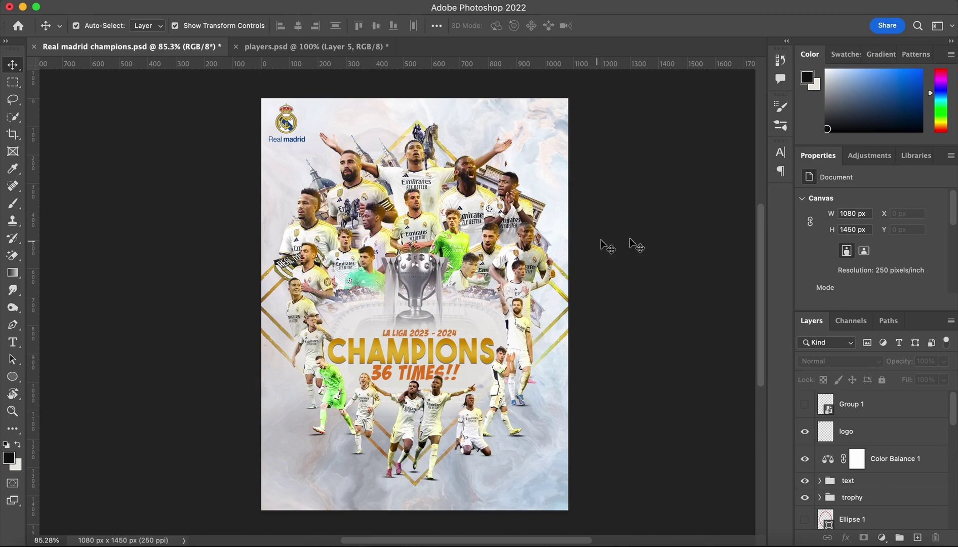
left_click(803, 406)
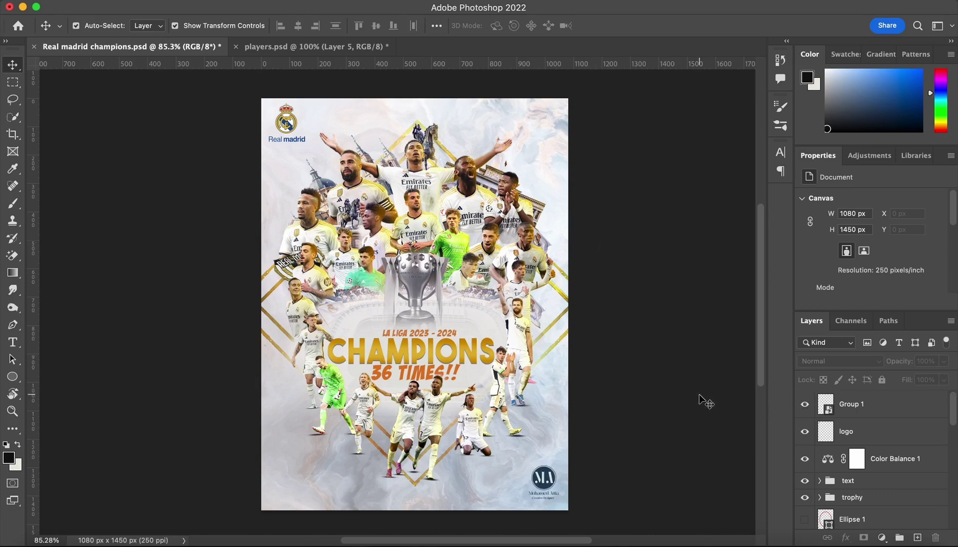